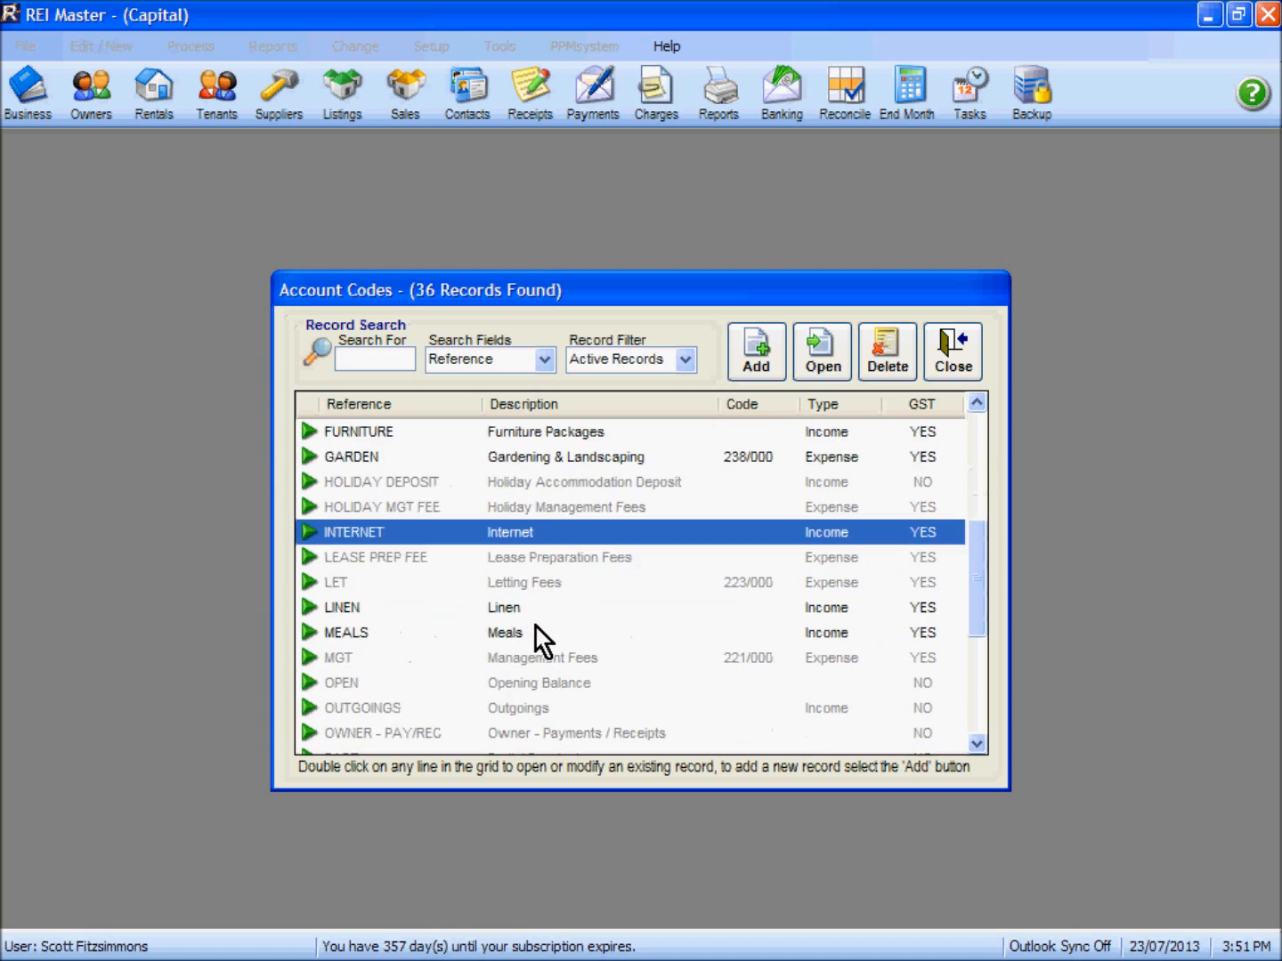
Look through the account codes up to the start of the list, checking Electricity and Medical Alarm, and close the list
{"action": "left_click", "coordinate": [516, 565]}
{"action": "scroll", "coordinate": [582, 597], "scroll_direction": "up", "scroll_amount": 4}
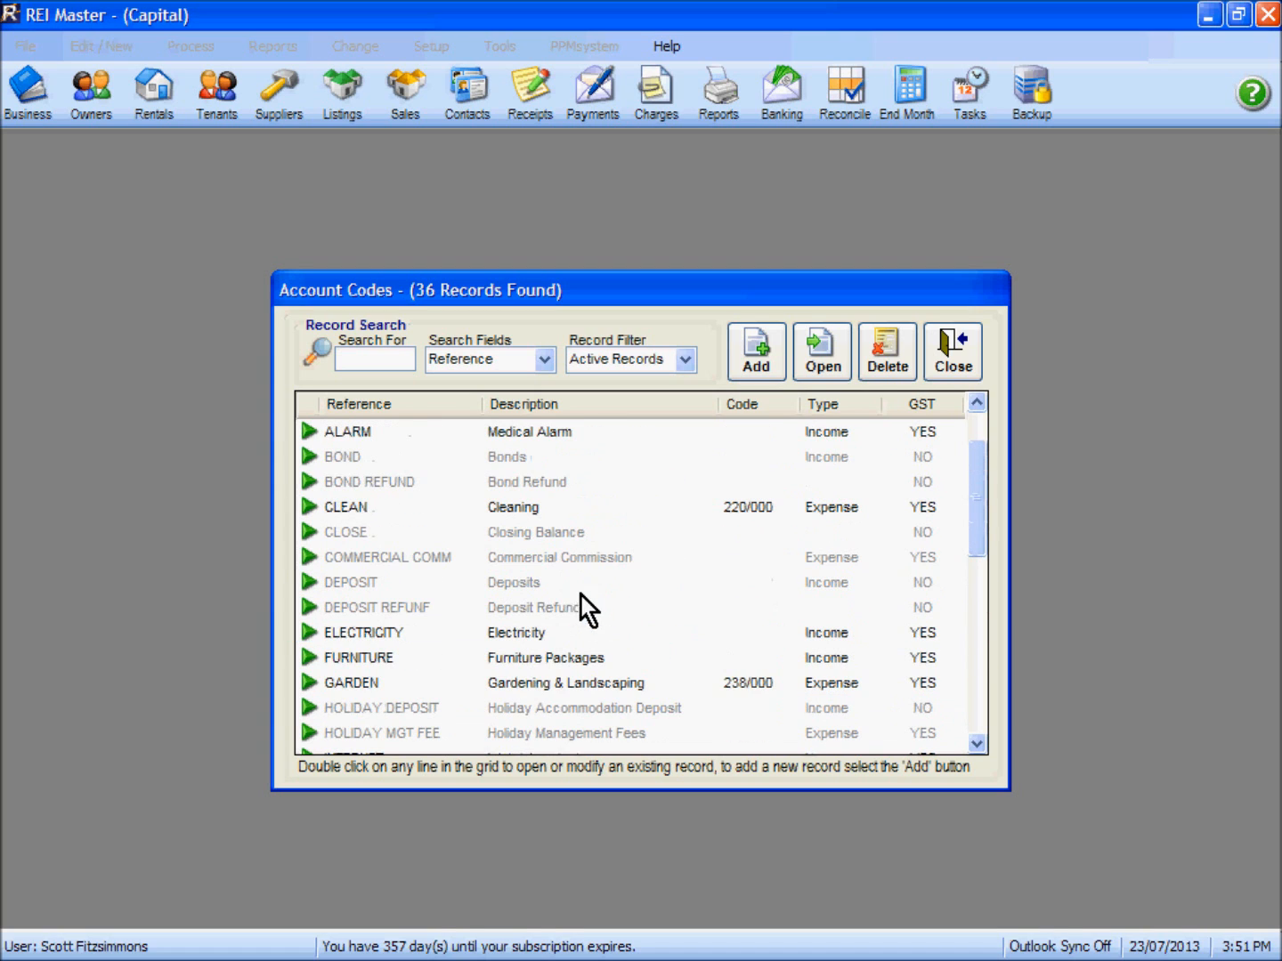
{"action": "left_click", "coordinate": [532, 637]}
{"action": "scroll", "coordinate": [548, 513], "scroll_direction": "up", "scroll_amount": 1}
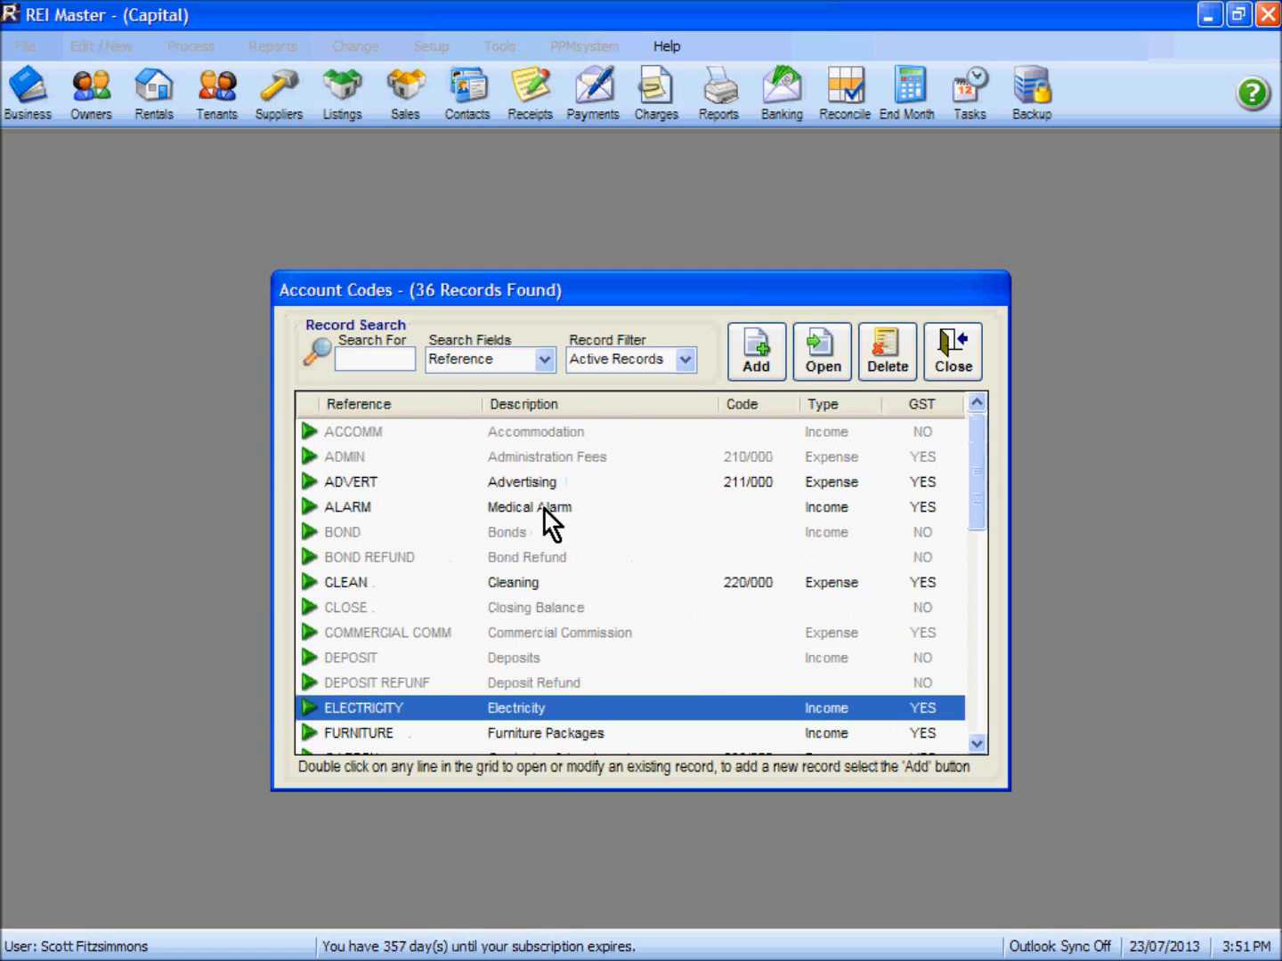
{"action": "left_click", "coordinate": [545, 511]}
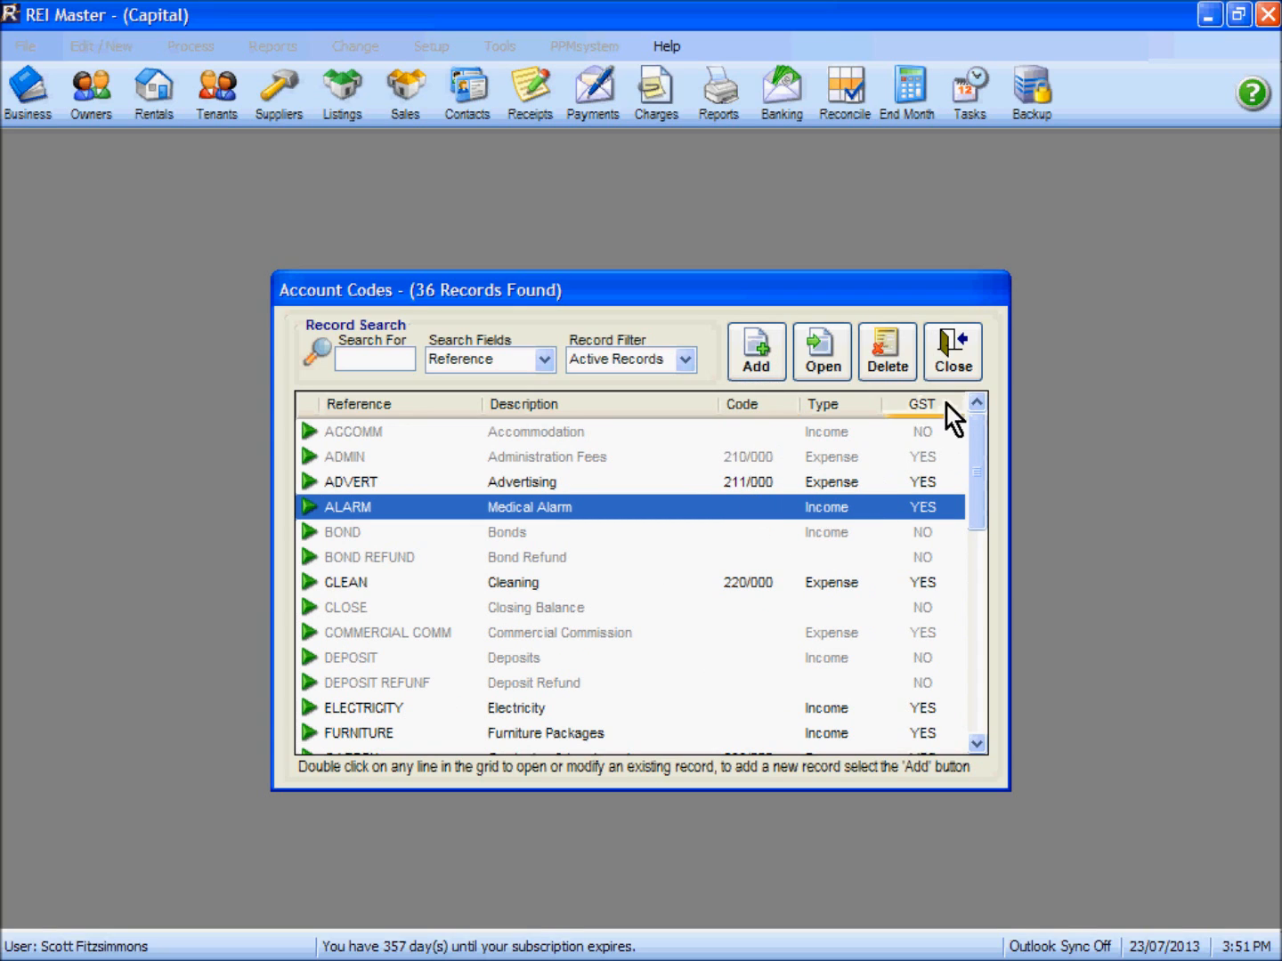
{"action": "left_click", "coordinate": [957, 356]}
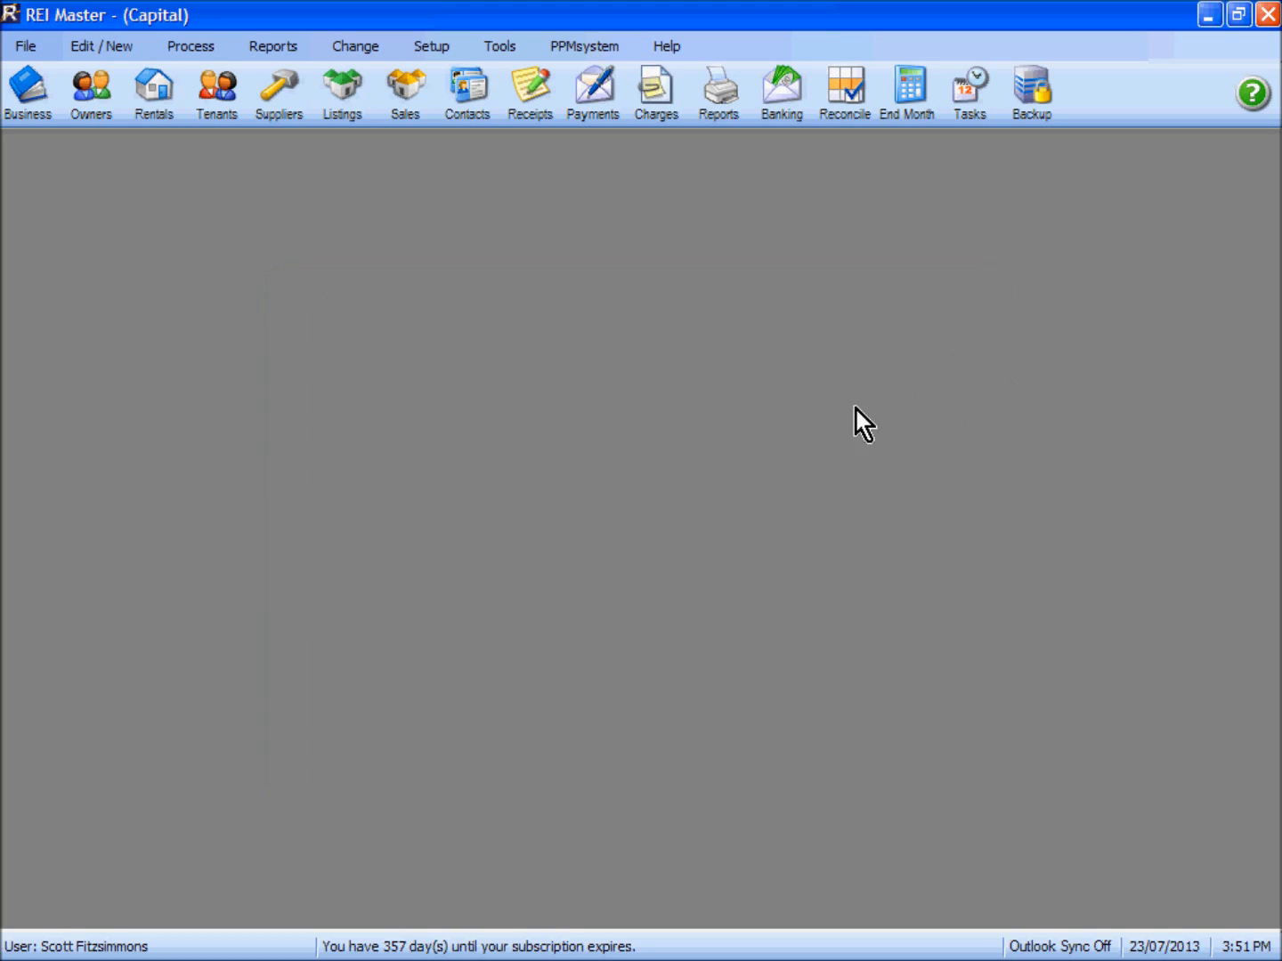
Open the default rental inclusion packages and start a new package record
{"action": "left_click", "coordinate": [429, 52]}
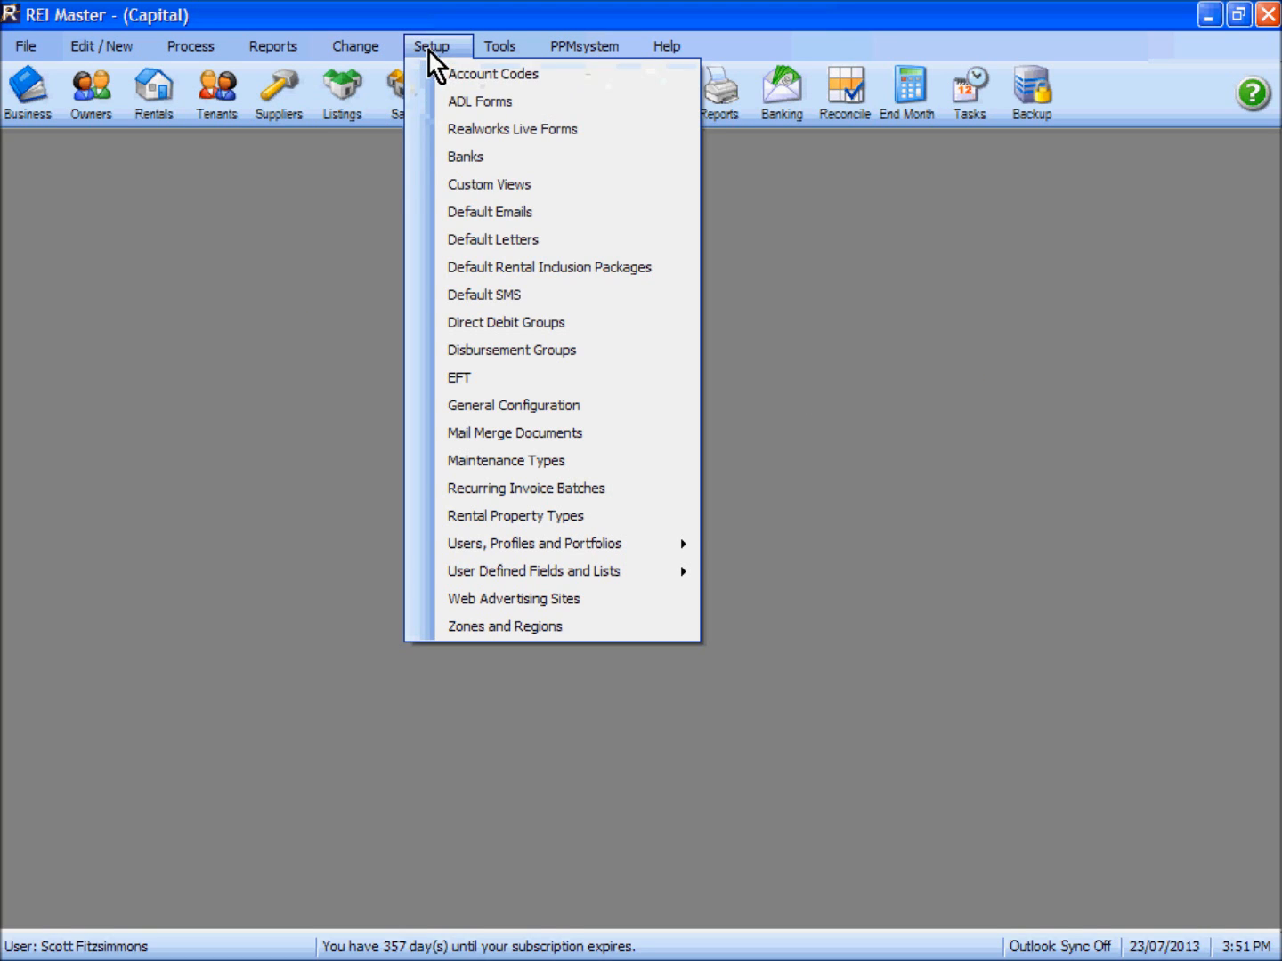
{"action": "left_click", "coordinate": [548, 268]}
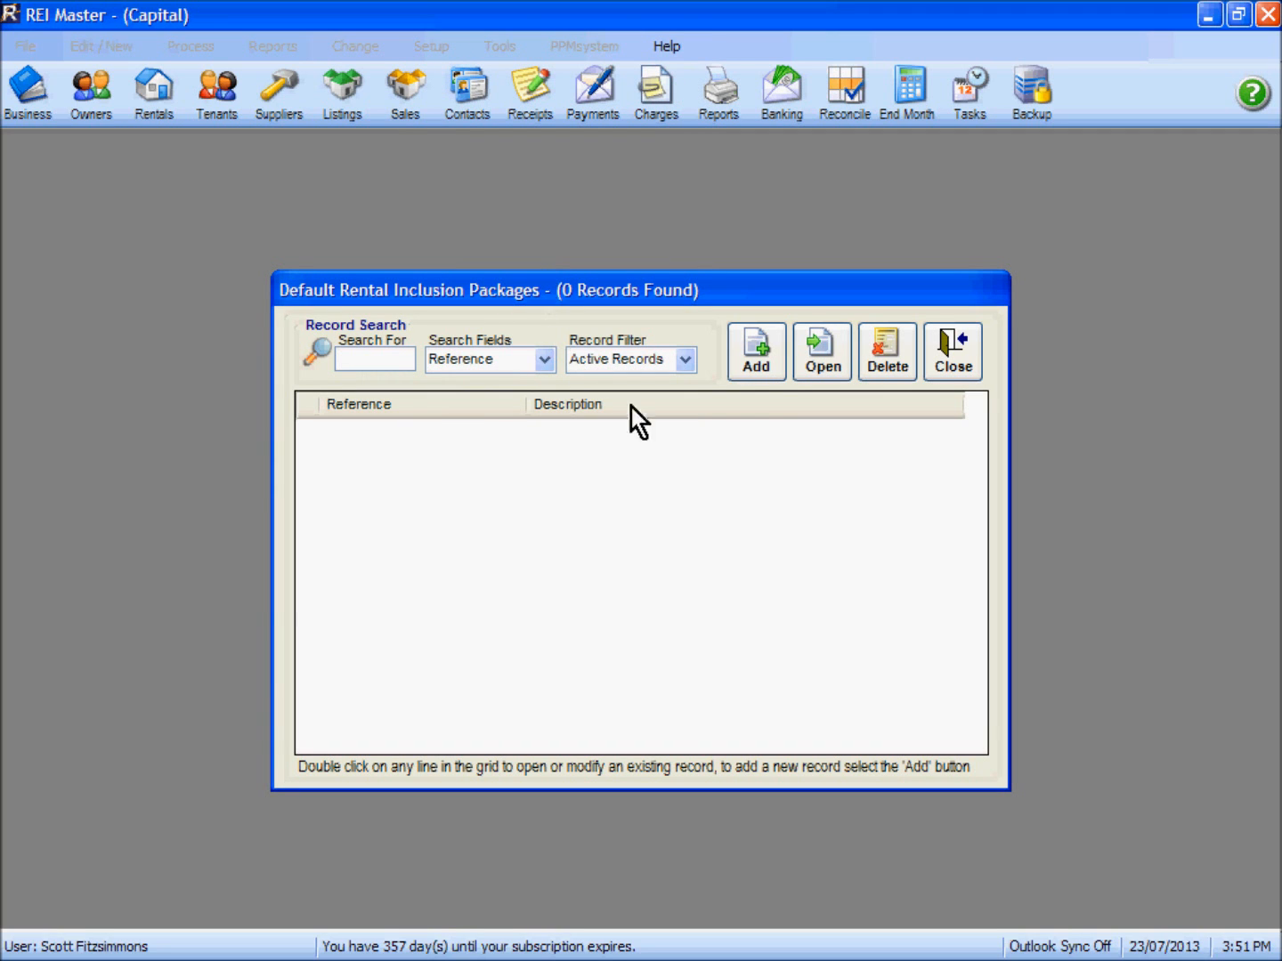
{"action": "left_click", "coordinate": [757, 357]}
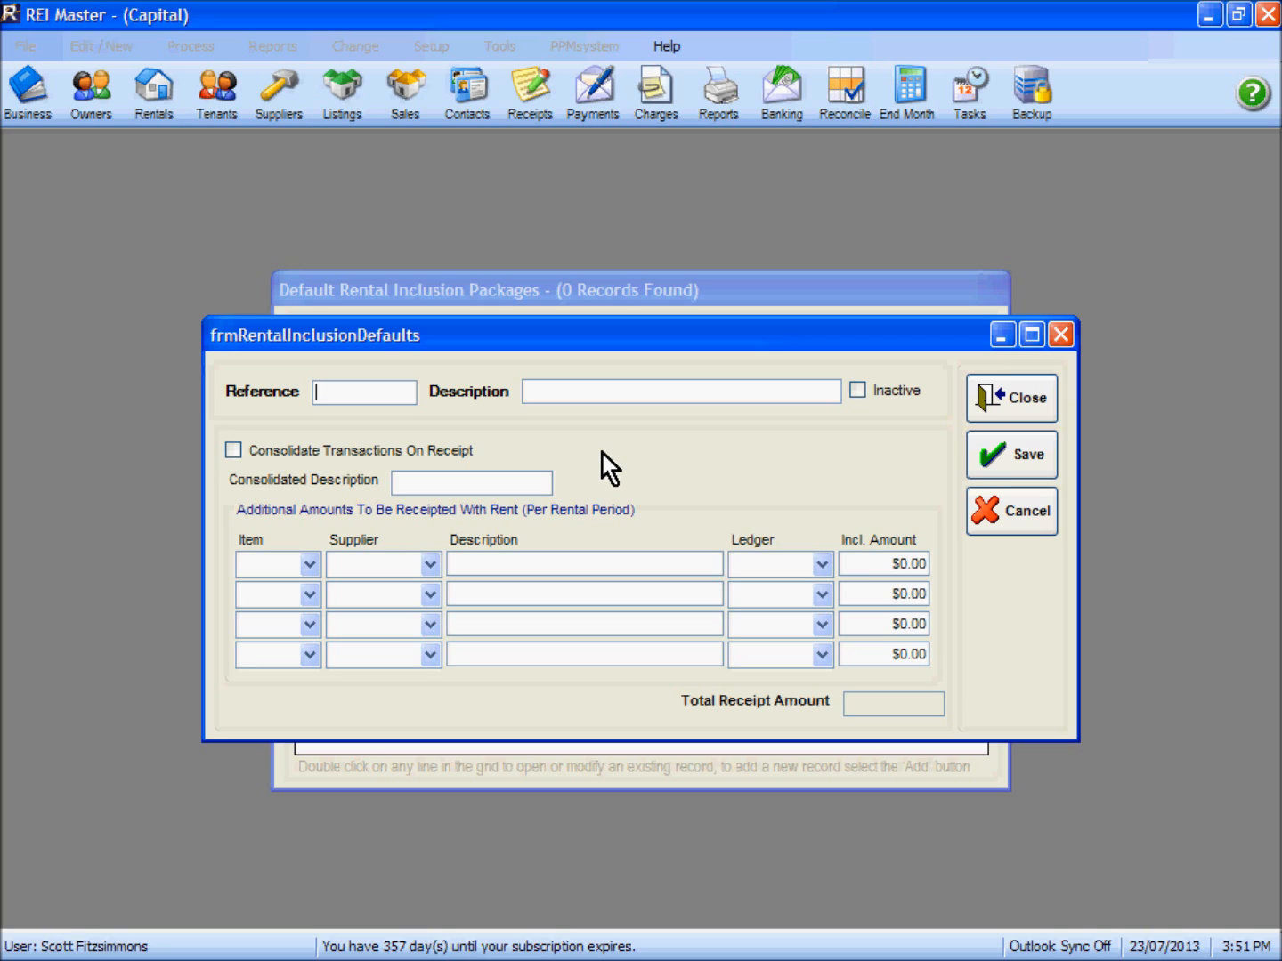
Give the new package the reference PKG 1 and the description Rent Package 1
{"action": "type", "text": "PKG 1"}
{"action": "left_click", "coordinate": [651, 395]}
{"action": "type", "text": "Package 1"}
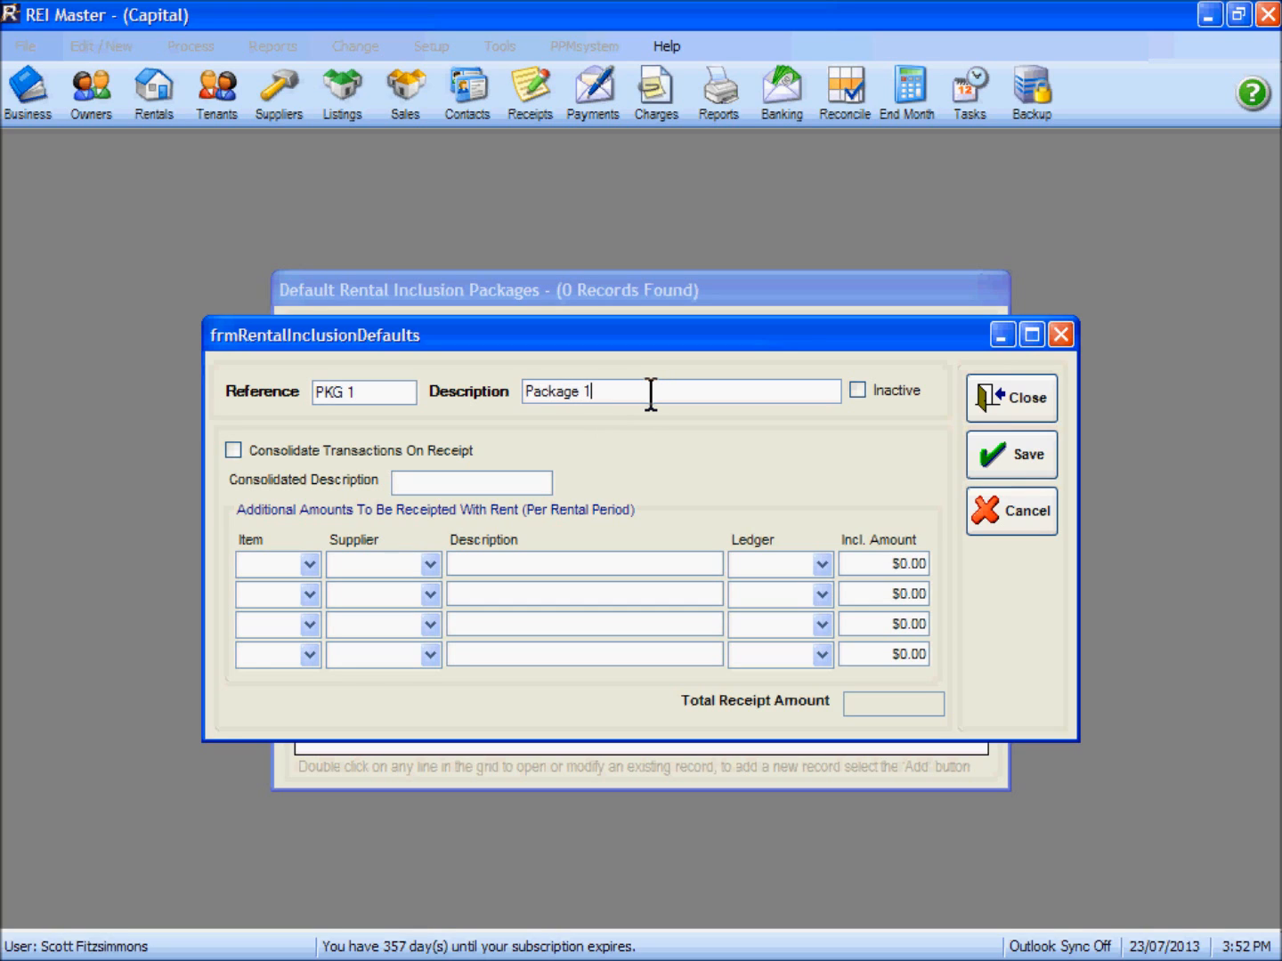
{"action": "key", "text": "Left"}
{"action": "key", "text": "Left"}
{"action": "key", "text": "Left"}
{"action": "key", "text": "Left"}
{"action": "key", "text": "Left"}
{"action": "key", "text": "Left"}
{"action": "key", "text": "Left"}
{"action": "key", "text": "Left"}
{"action": "key", "text": "Left"}
{"action": "type", "text": "Rent"}
Consolidate the package's transactions on receipt, with the consolidated description Rent Package 1
{"action": "left_click", "coordinate": [233, 450]}
{"action": "left_click", "coordinate": [413, 484]}
{"action": "type", "text": "Rent"}
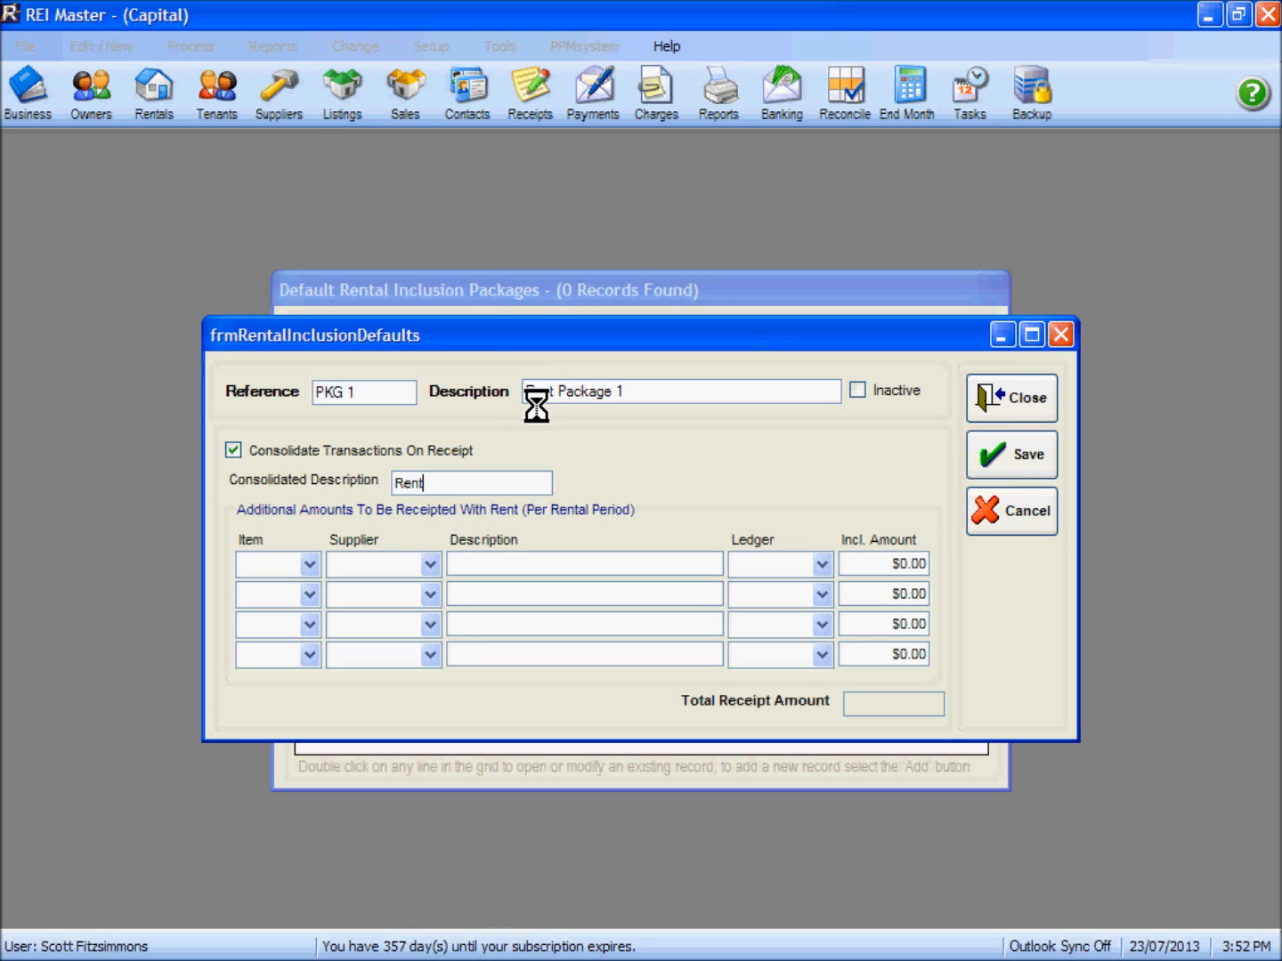
{"action": "type", "text": " Package 1"}
Fill the first inclusion line as a Business item described as Furniture Package, with ledger FURNITURE and amount $66.00
{"action": "left_click", "coordinate": [309, 566]}
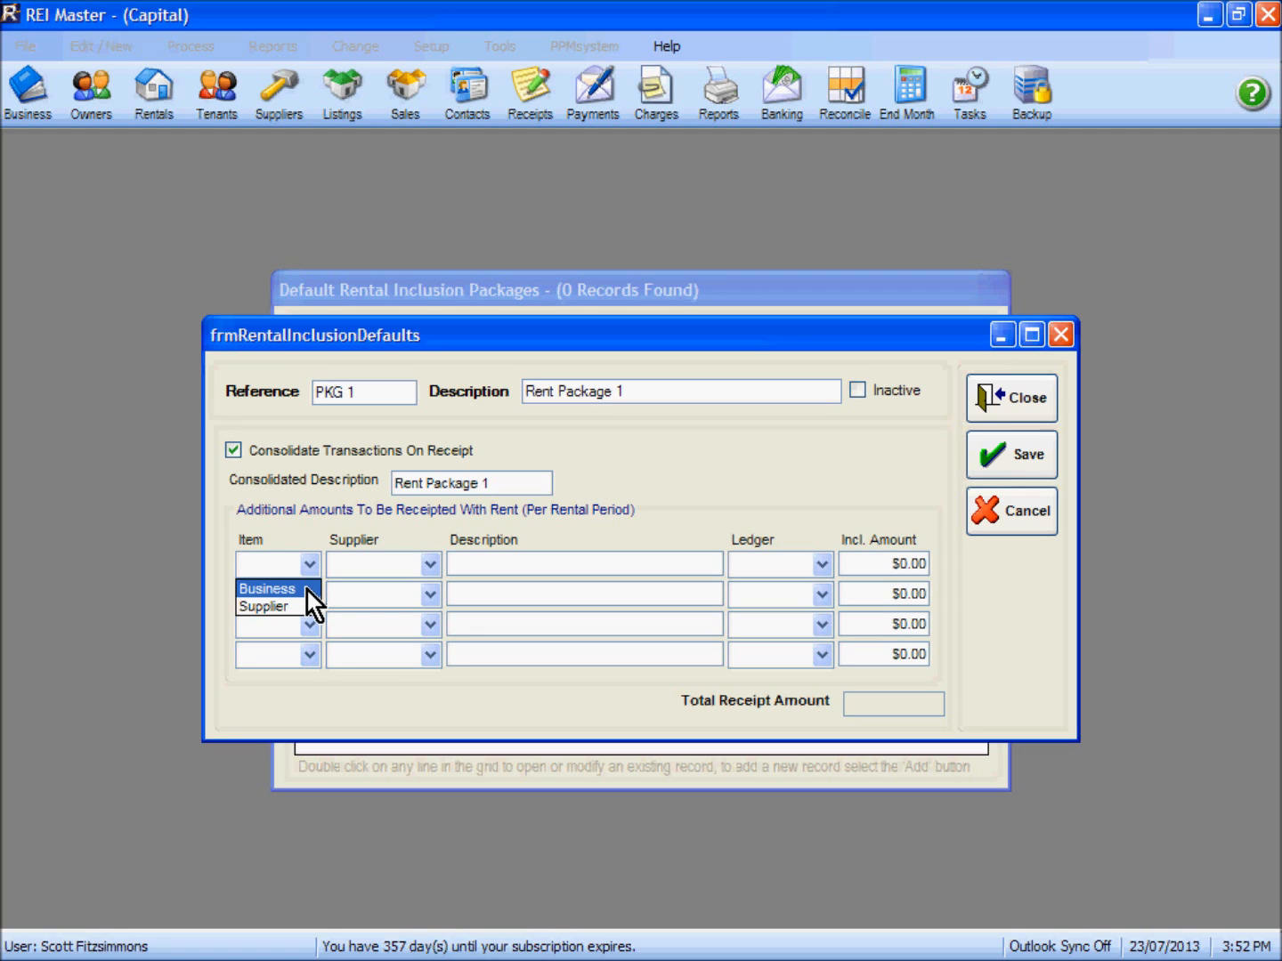
{"action": "left_click", "coordinate": [307, 591]}
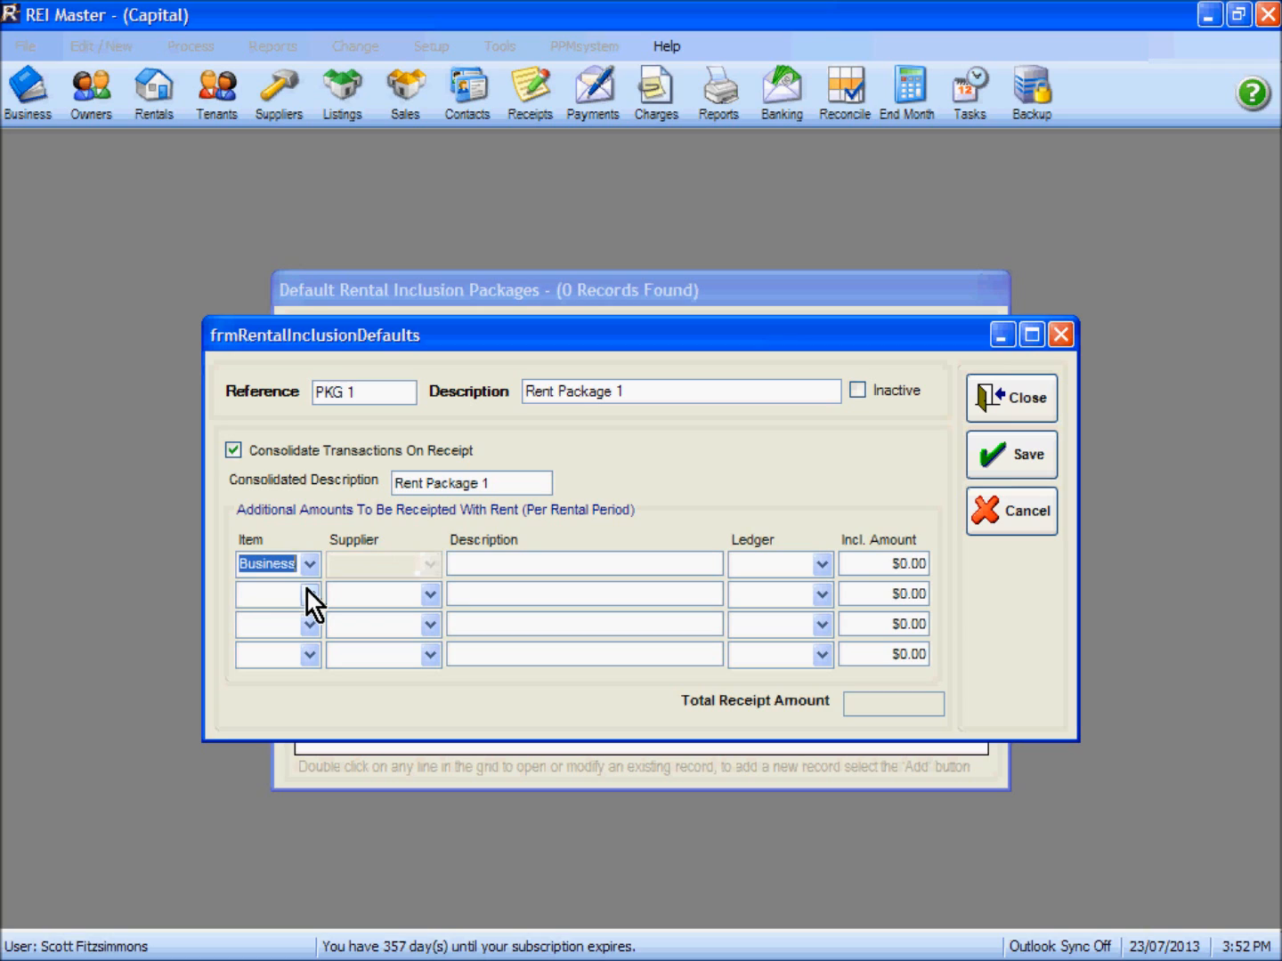
{"action": "key", "text": "Tab"}
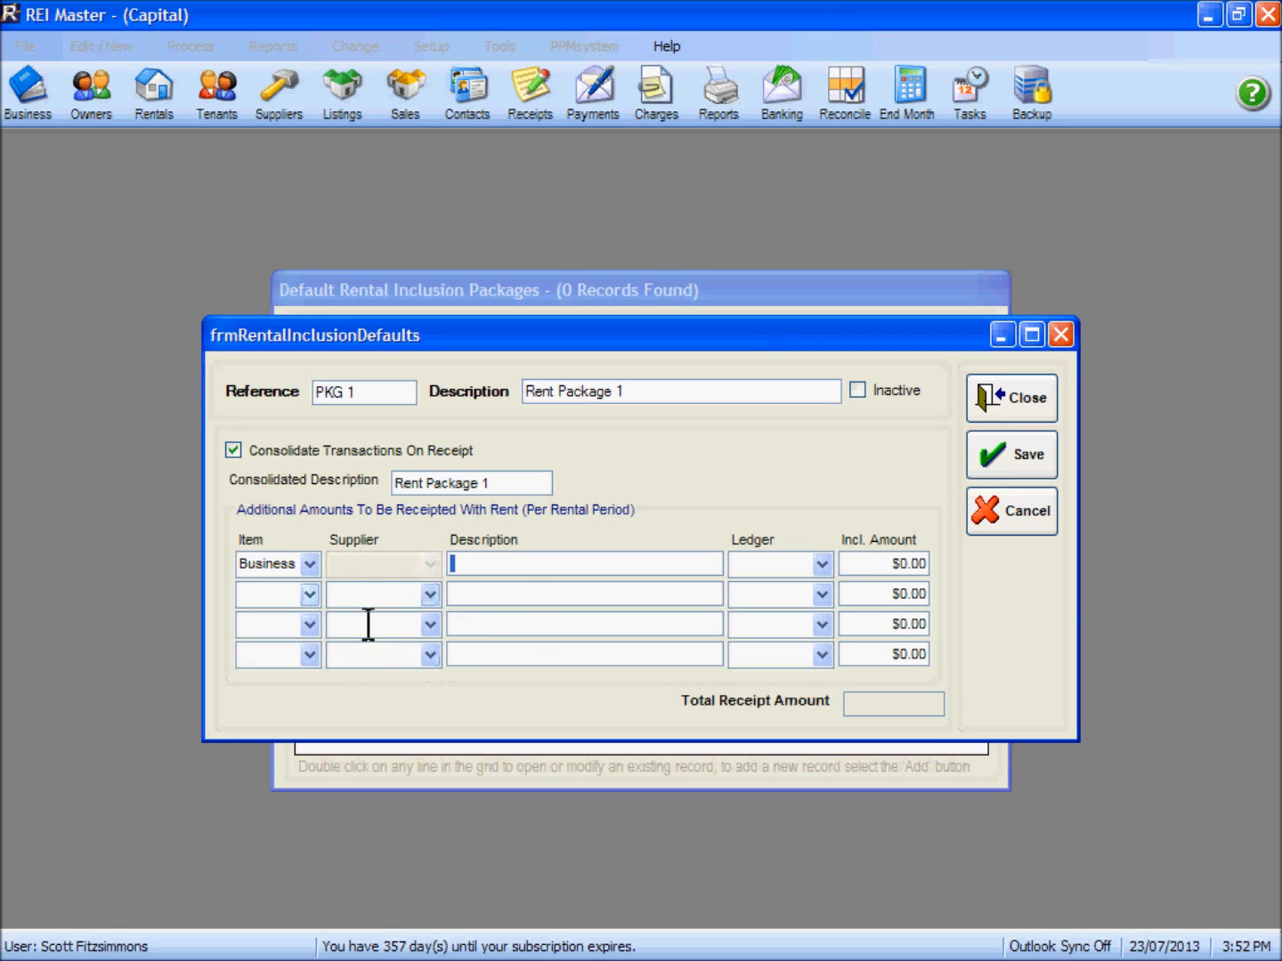
{"action": "type", "text": "Furniture Packagfe"}
{"action": "key", "text": "BackSpace"}
{"action": "key", "text": "BackSpace"}
{"action": "type", "text": "e"}
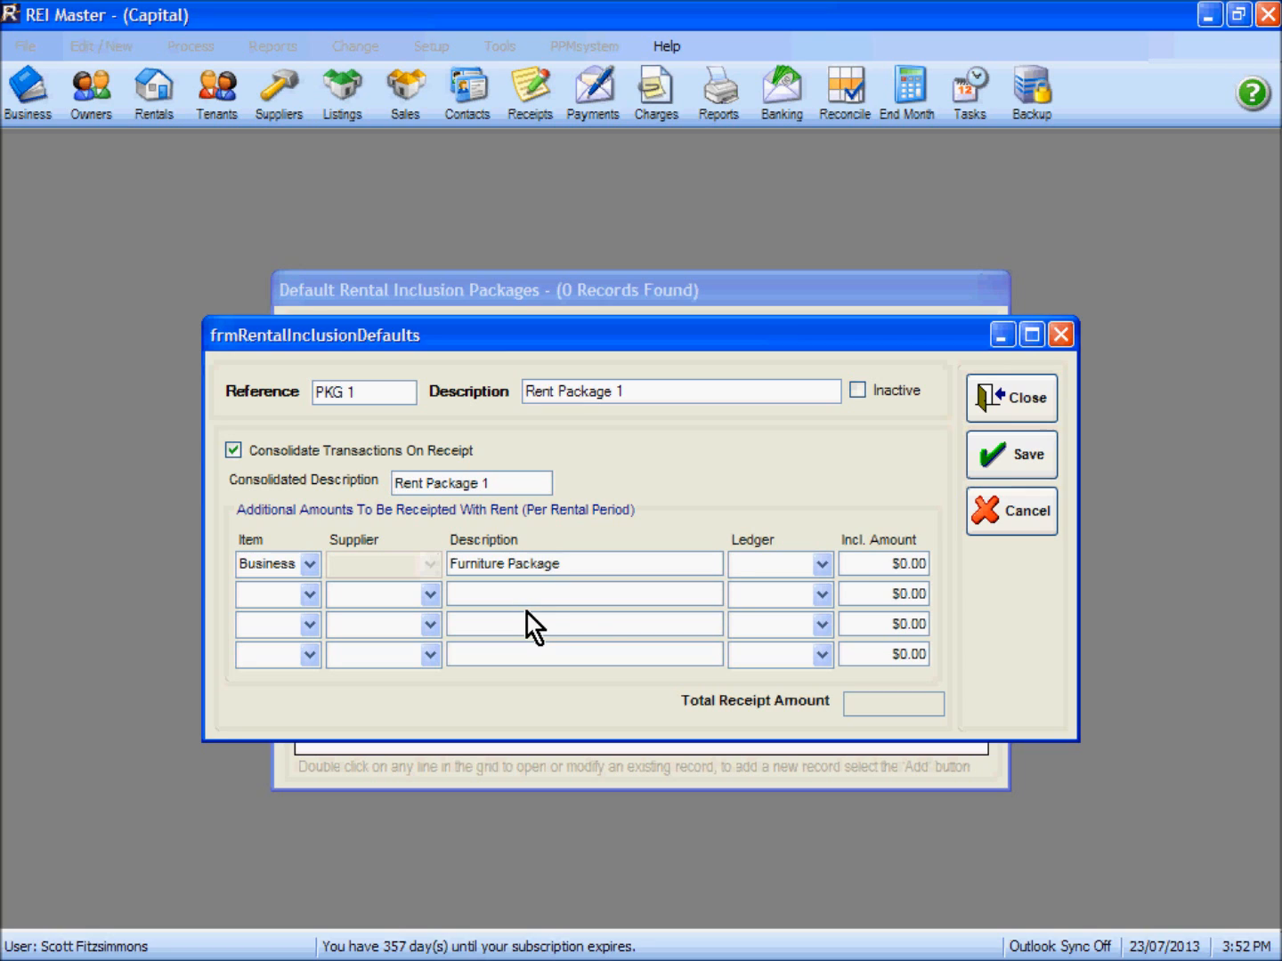
{"action": "left_click", "coordinate": [821, 567]}
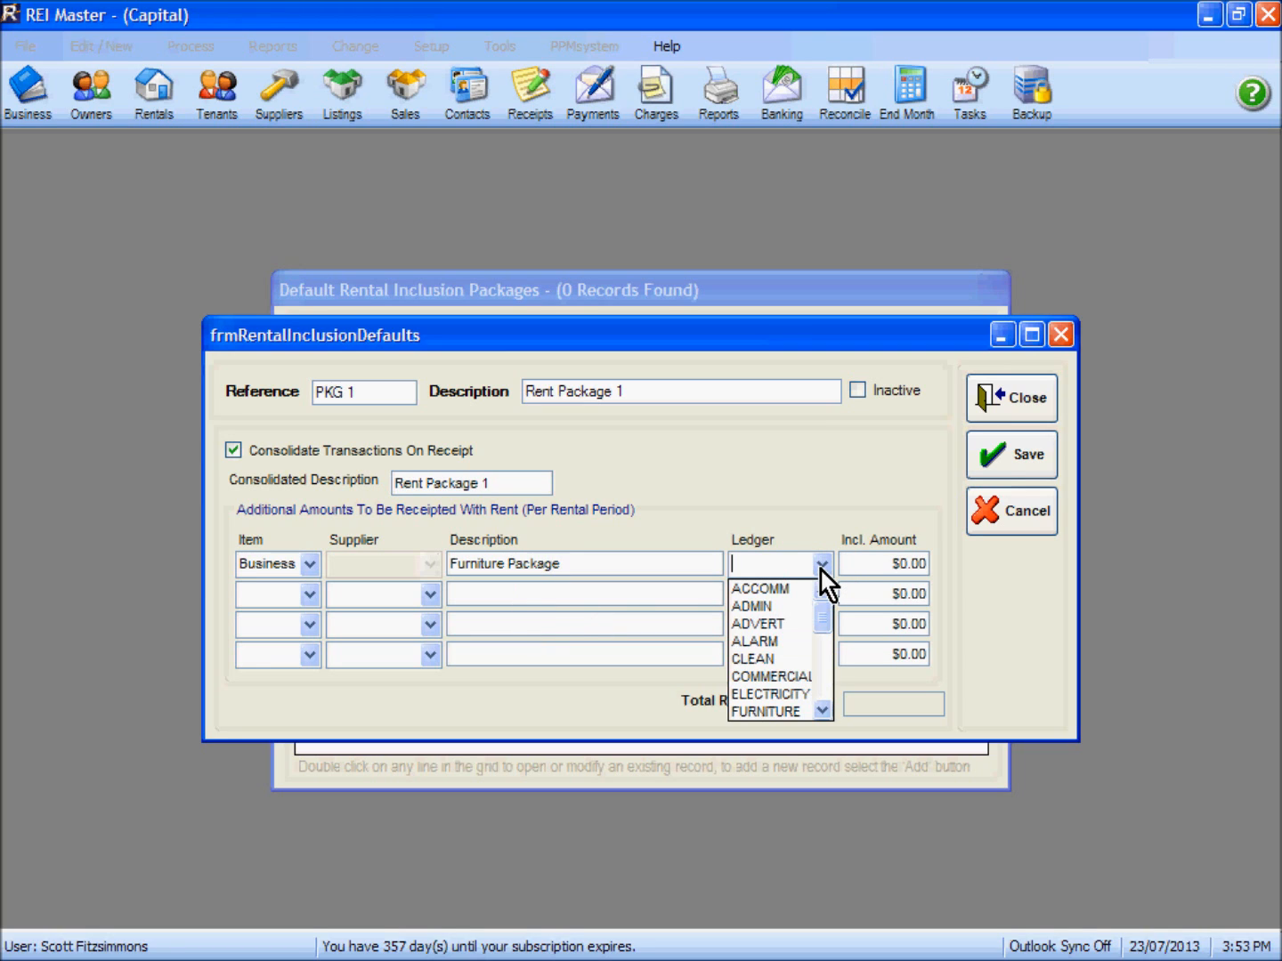
{"action": "left_click", "coordinate": [798, 712]}
{"action": "key", "text": "Tab"}
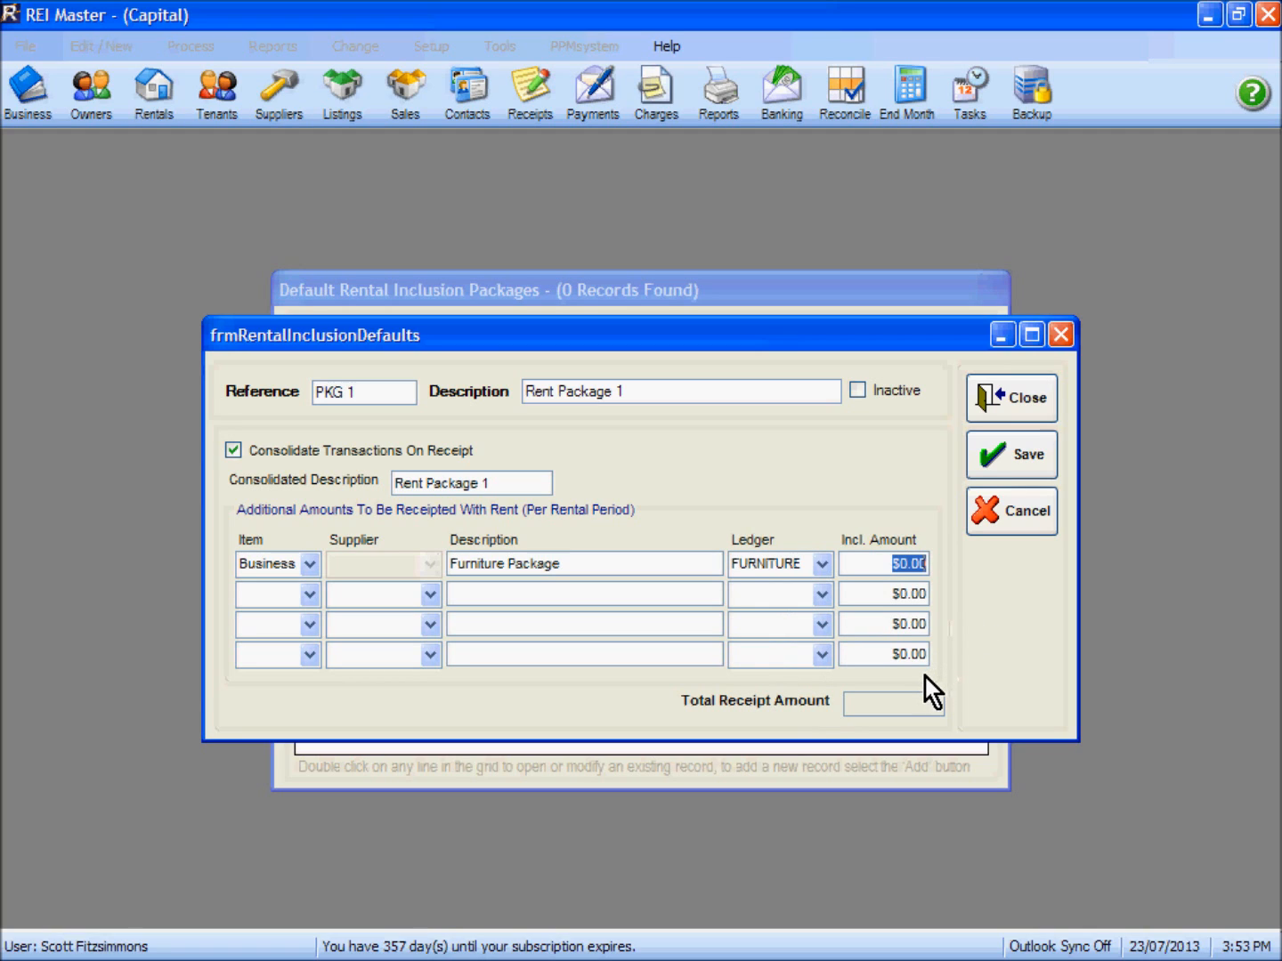
{"action": "type", "text": "66"}
Fill the second inclusion line as a Business item described as Internet Access, with ledger INTERNET and amount $22.00
{"action": "left_click", "coordinate": [308, 594]}
{"action": "left_click", "coordinate": [307, 623]}
{"action": "left_click", "coordinate": [465, 591]}
{"action": "type", "text": "In"}
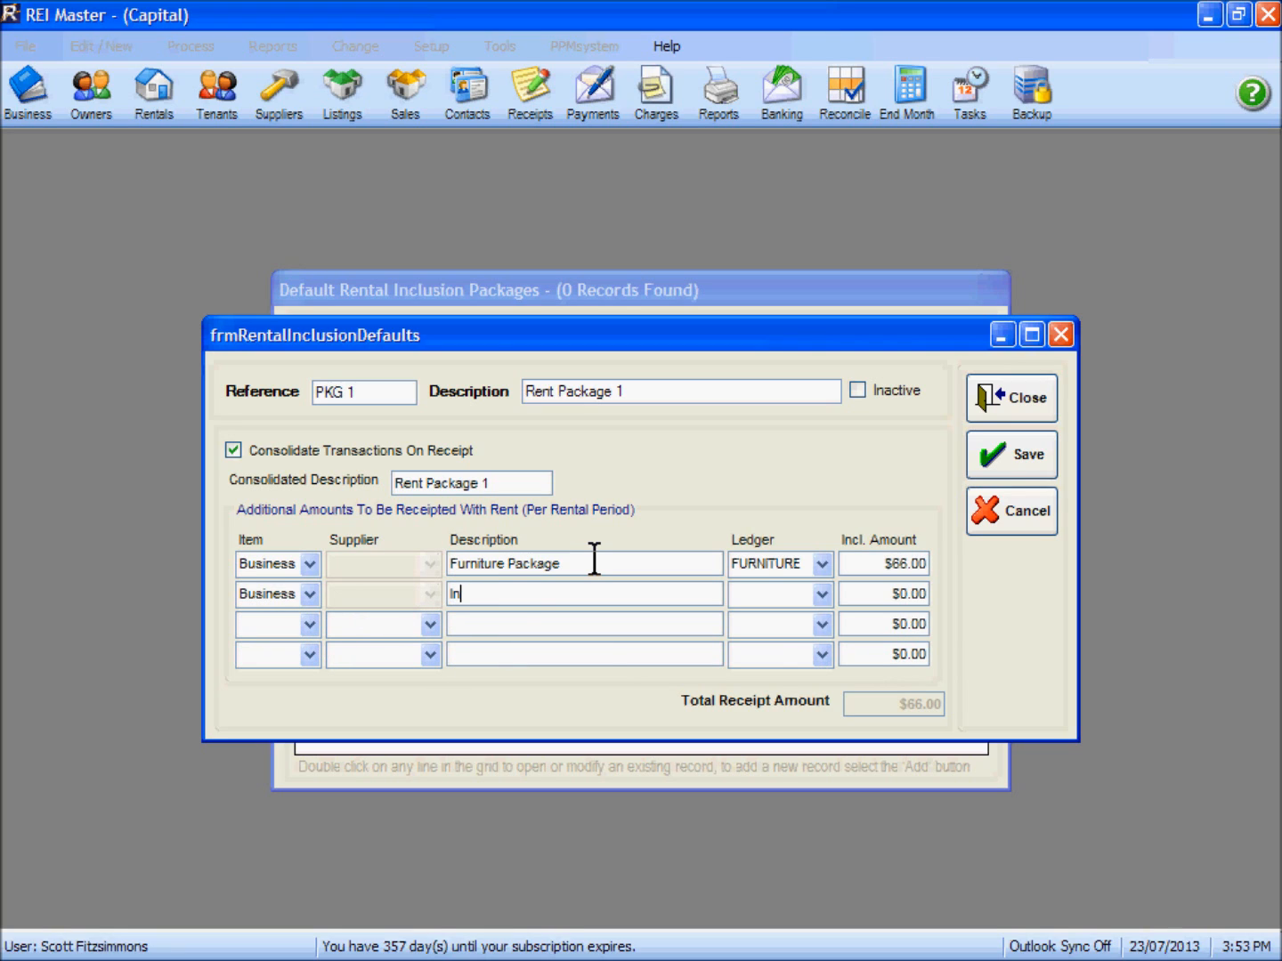
{"action": "type", "text": "ternet Access"}
{"action": "left_click", "coordinate": [821, 596]}
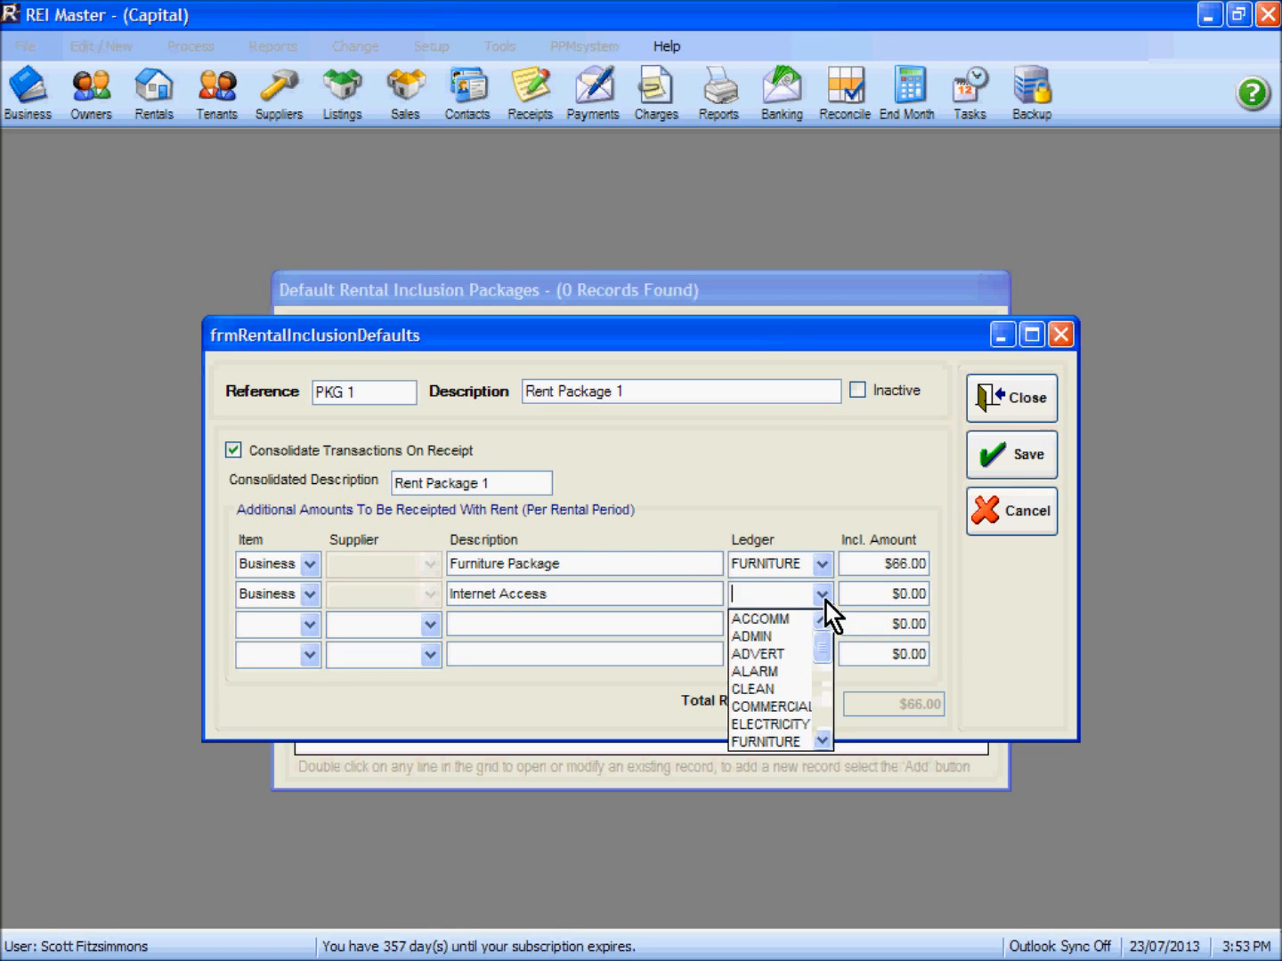
{"action": "left_click", "coordinate": [820, 725]}
{"action": "left_click", "coordinate": [789, 680]}
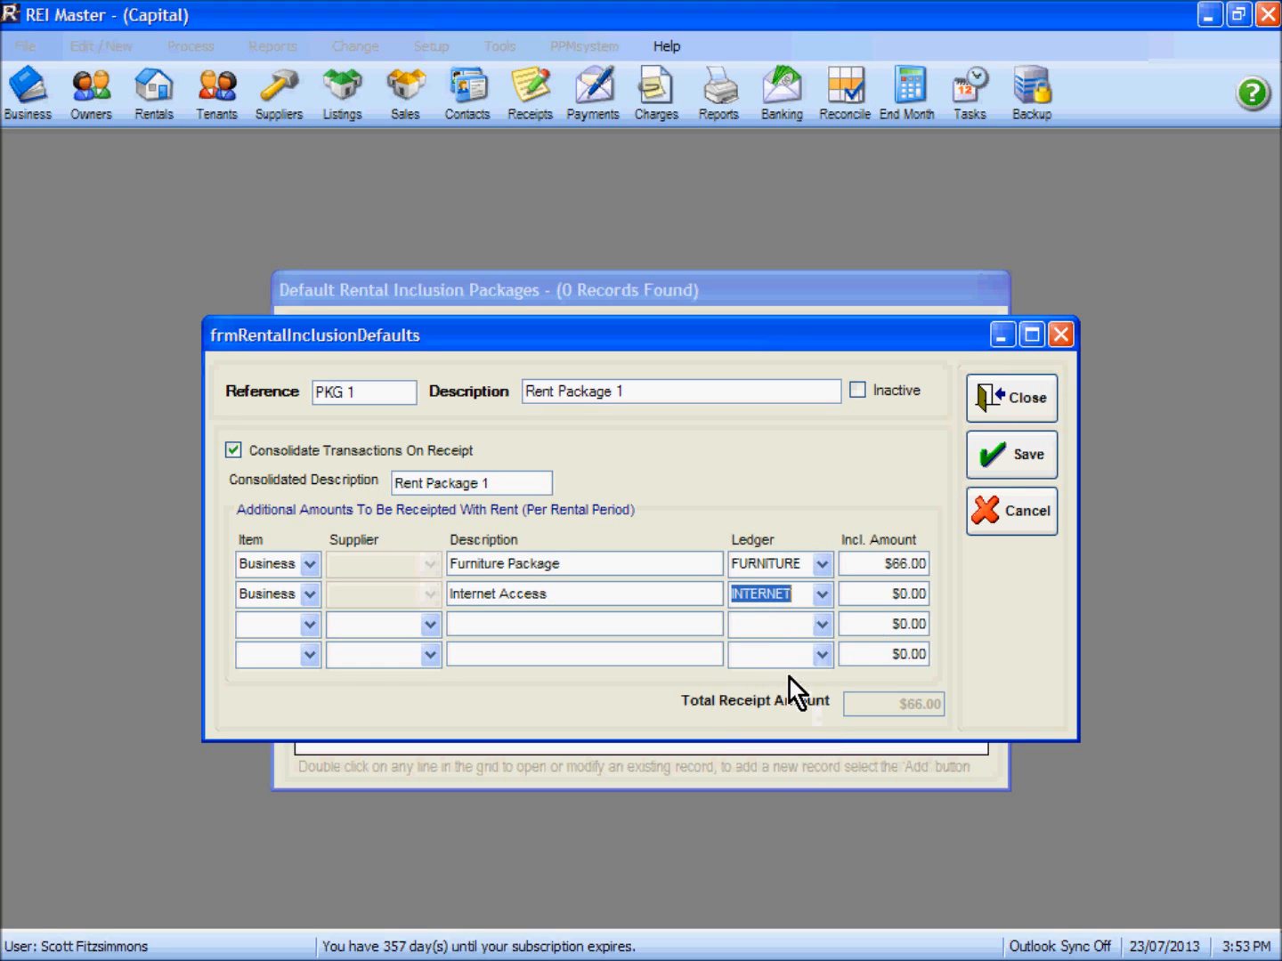
{"action": "left_click", "coordinate": [891, 592]}
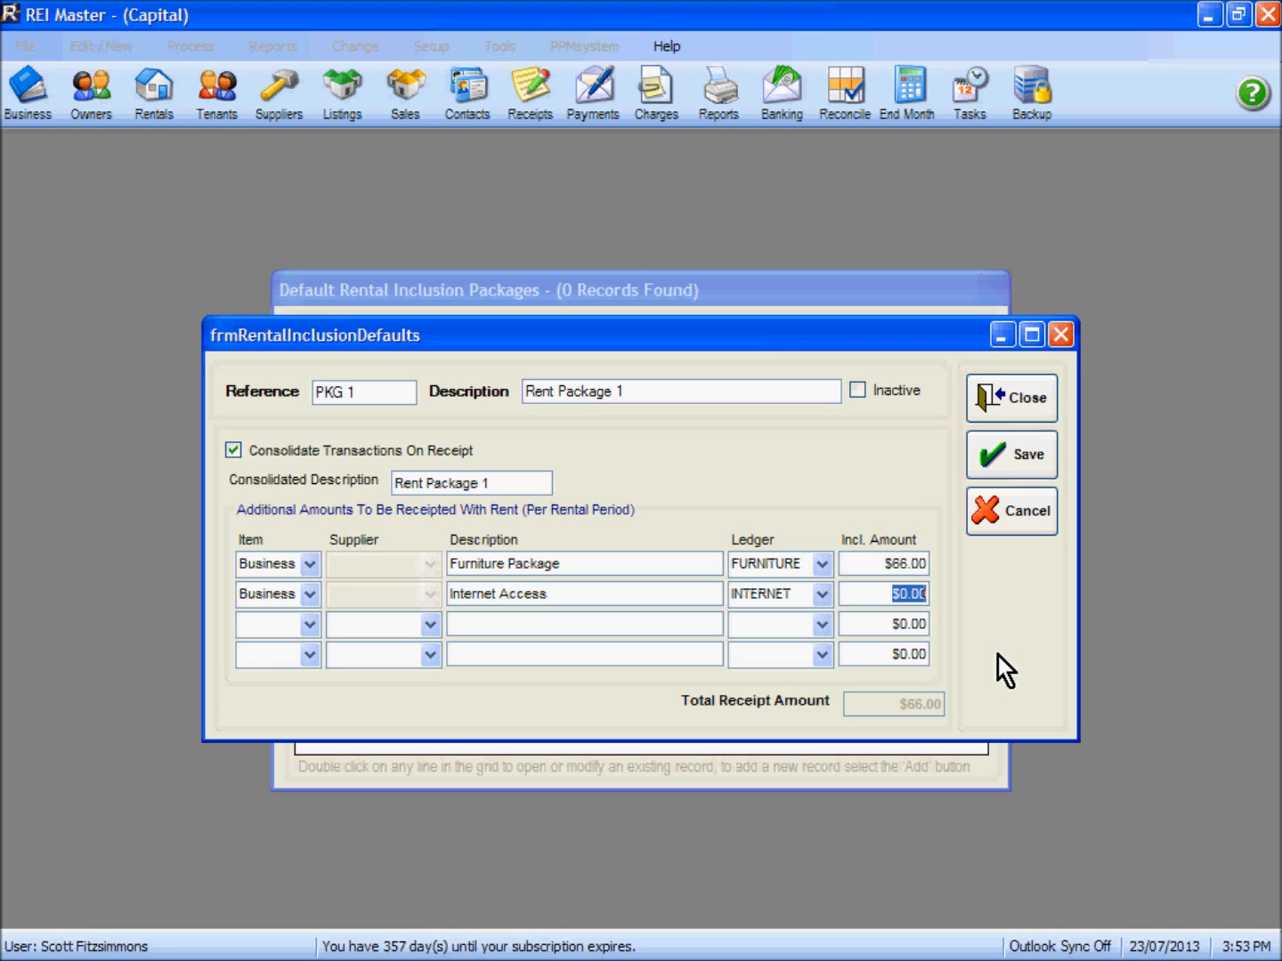
{"action": "type", "text": "22"}
Fill the third inclusion line as a Business item described as Electricity, with ledger ELECTRICITY and amount $11.00, and save the package
{"action": "left_click", "coordinate": [310, 626]}
{"action": "left_click", "coordinate": [308, 652]}
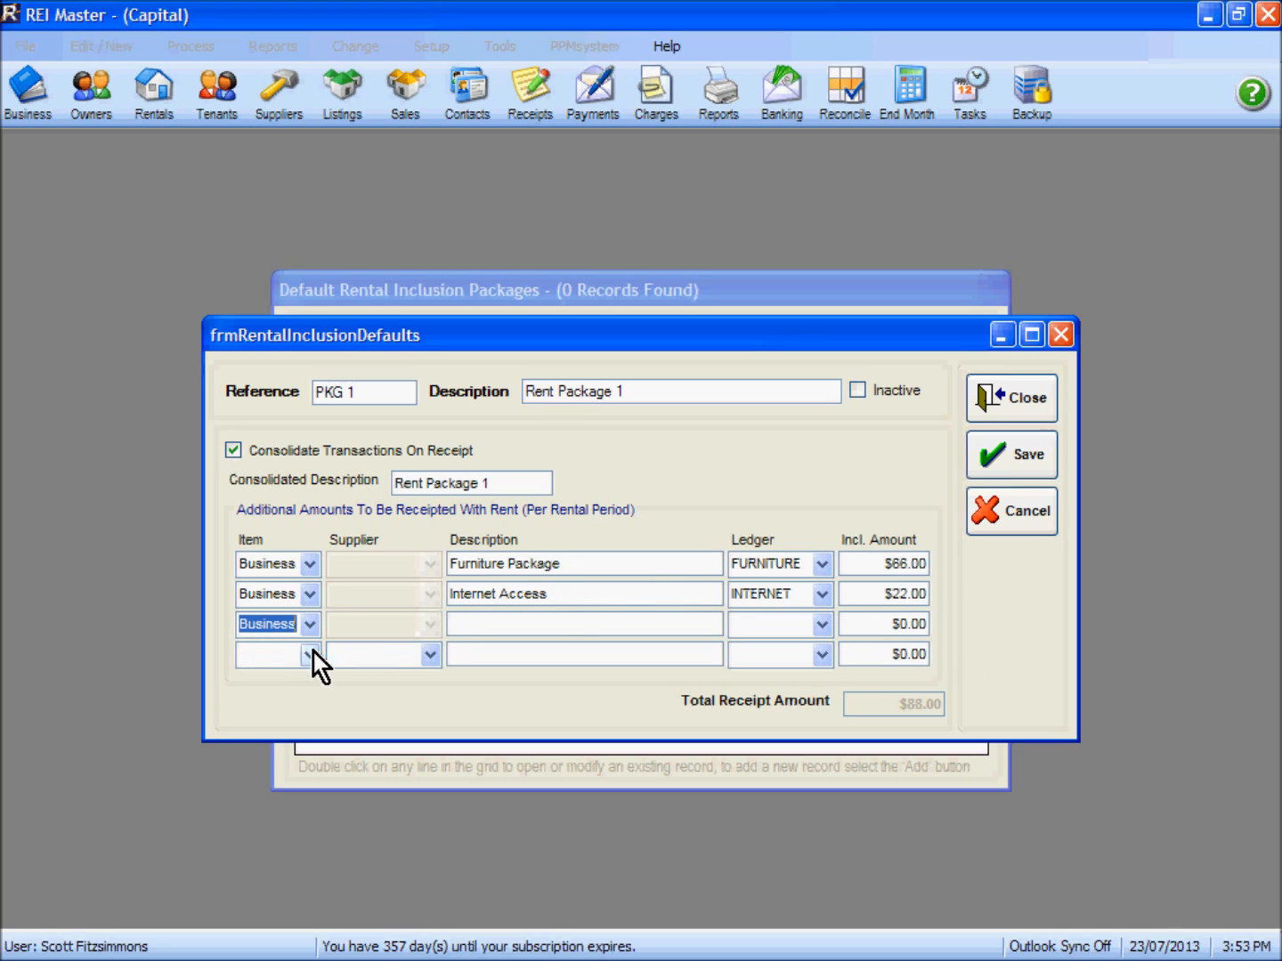
{"action": "left_click", "coordinate": [463, 626]}
{"action": "type", "text": "Electricity"}
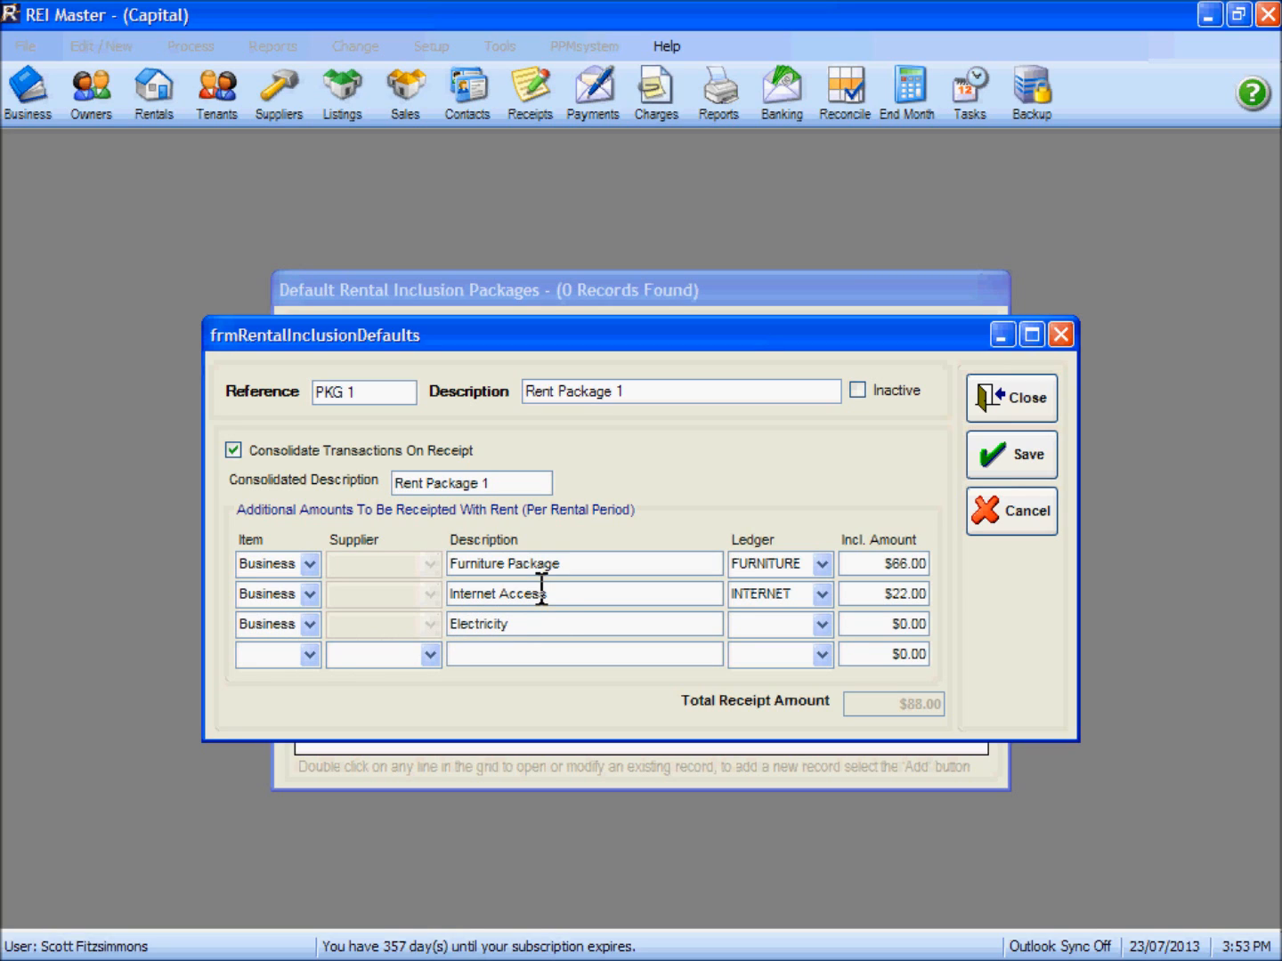
{"action": "left_click", "coordinate": [822, 625]}
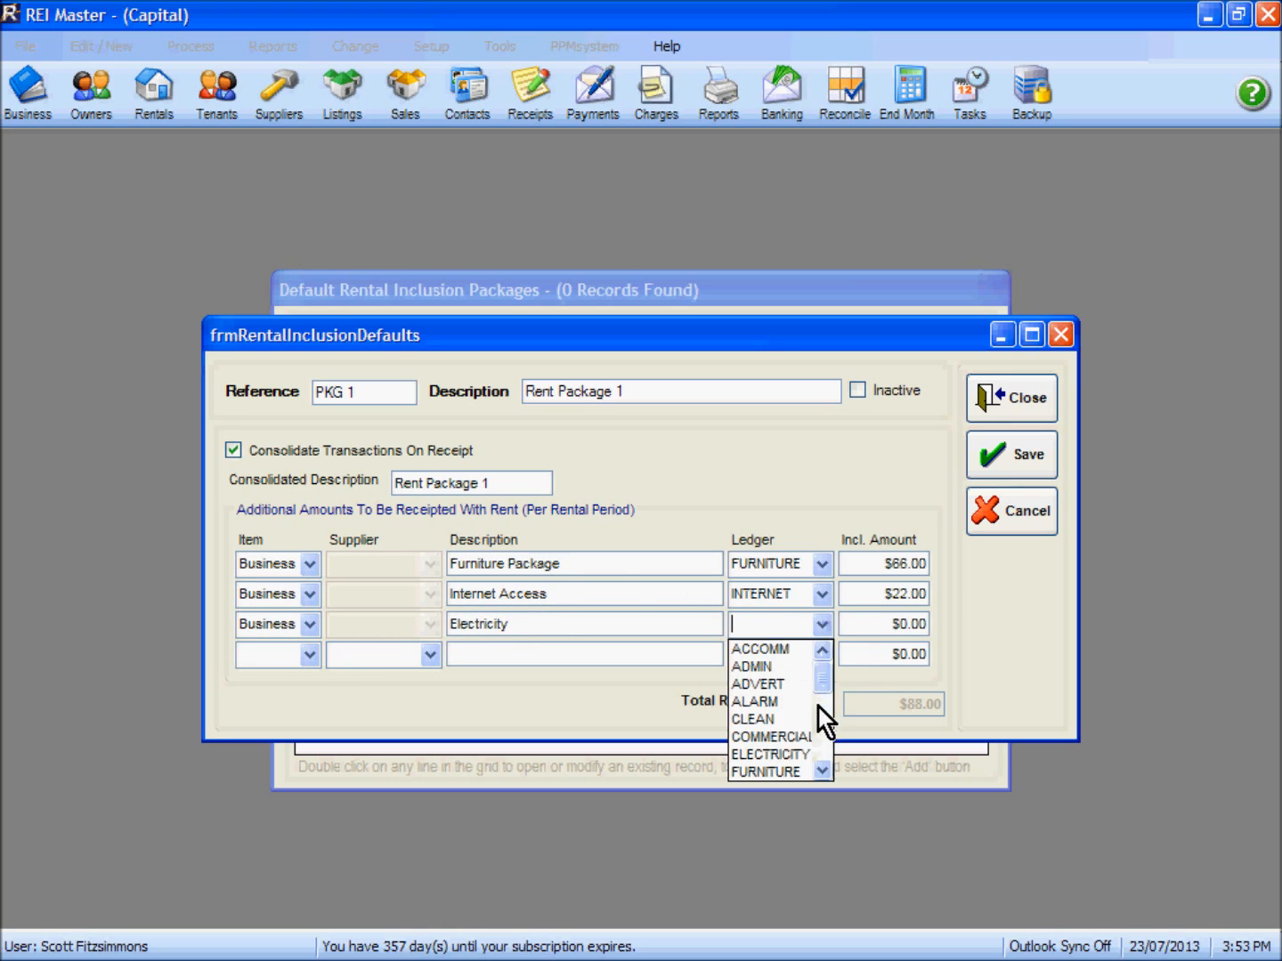
{"action": "left_click", "coordinate": [771, 754]}
{"action": "left_click", "coordinate": [866, 626]}
{"action": "type", "text": "11"}
{"action": "key", "text": "Tab"}
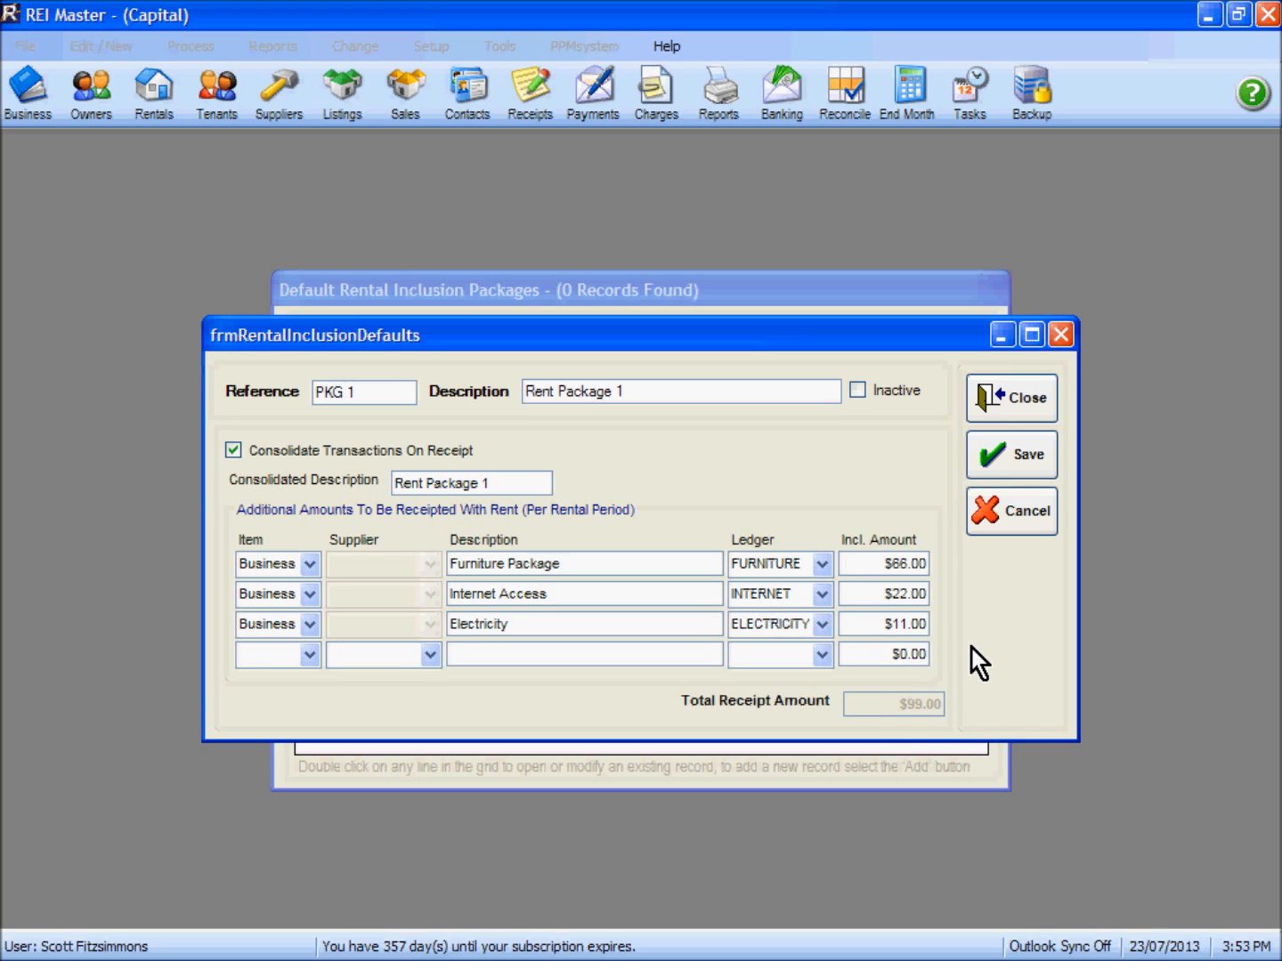
{"action": "left_click", "coordinate": [1005, 453]}
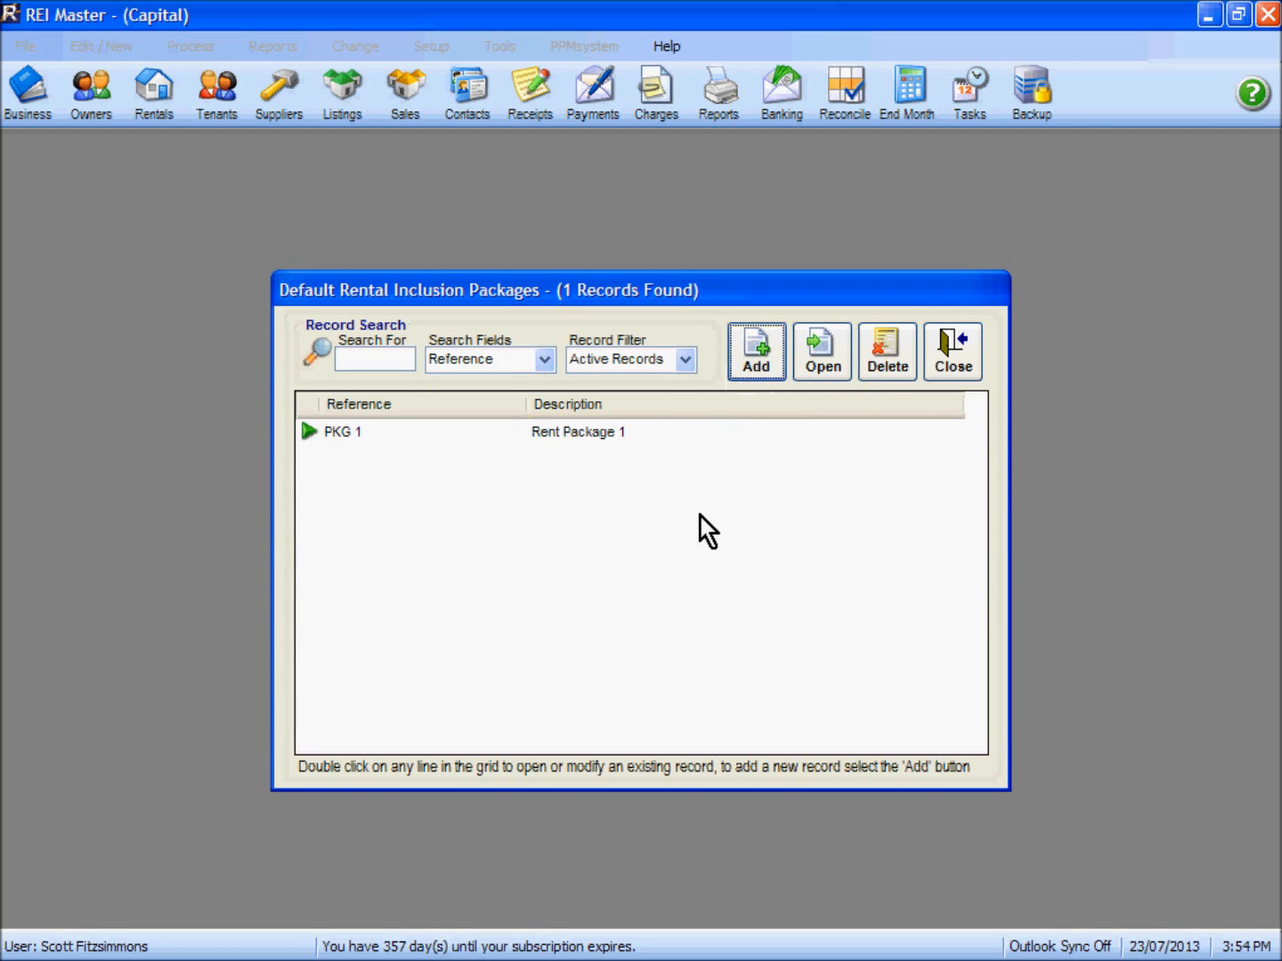
Add another default package with the reference PKG 2 and the description Rent Package 2
{"action": "left_click", "coordinate": [755, 359]}
{"action": "type", "text": "PKG 2"}
{"action": "key", "text": "Tab"}
{"action": "type", "text": "Rent paCKAGE"}
{"action": "key", "text": "BackSpace"}
{"action": "key", "text": "BackSpace"}
{"action": "key", "text": "BackSpace"}
{"action": "key", "text": "BackSpace"}
{"action": "key", "text": "BackSpace"}
{"action": "key", "text": "BackSpace"}
{"action": "type", "text": "ACKA"}
{"action": "key", "text": "BackSpace"}
{"action": "key", "text": "BackSpace"}
{"action": "key", "text": "BackSpace"}
{"action": "key", "text": "BackSpace"}
{"action": "key", "text": "BackSpace"}
{"action": "type", "text": "Package 2"}
Fill PKG 2's first inclusion line as a Business item described as Furniture Package 2, with ledger FURNITURE and amount $155.00
{"action": "left_click", "coordinate": [309, 565]}
{"action": "left_click", "coordinate": [268, 587]}
{"action": "left_click", "coordinate": [525, 564]}
{"action": "type", "text": "Furniture Package"}
{"action": "left_click", "coordinate": [821, 564]}
{"action": "left_click", "coordinate": [765, 624]}
{"action": "left_click", "coordinate": [632, 561]}
{"action": "type", "text": "2"}
{"action": "left_click", "coordinate": [899, 566]}
{"action": "type", "text": "155"}
Fill PKG 2's second inclusion line as a Business item described as Internet Access, with ledger INTERNET and amount $33.00
{"action": "left_click", "coordinate": [313, 596]}
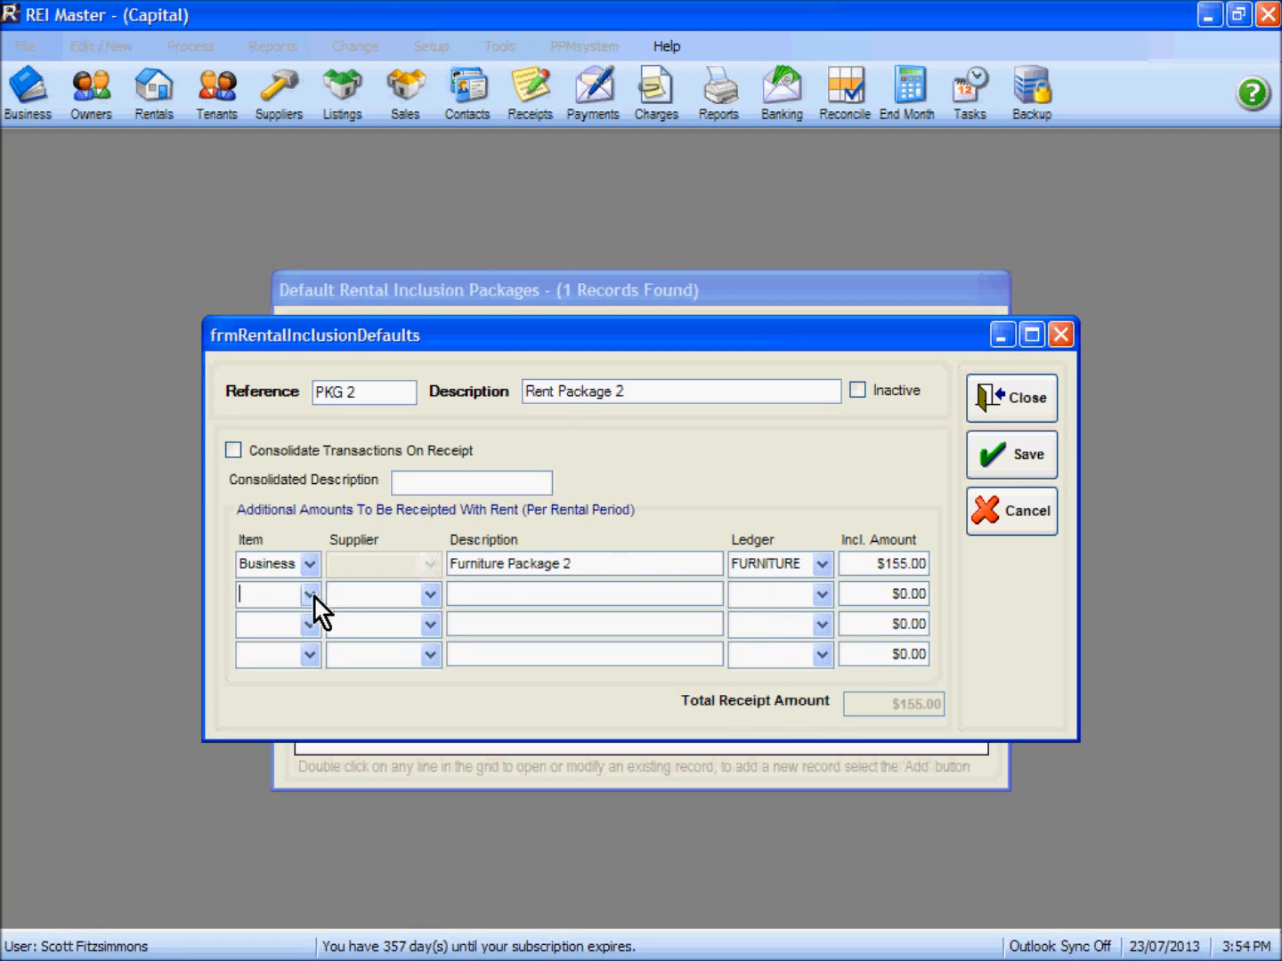
{"action": "left_click", "coordinate": [506, 594]}
{"action": "type", "text": "Internet Access"}
{"action": "left_click", "coordinate": [820, 595]}
{"action": "left_click", "coordinate": [762, 671]}
{"action": "type", "text": "33"}
Fill PKG 2's third inclusion line as a Business item described as Electricity, choosing its ledger and entering an amount of $11
{"action": "left_click", "coordinate": [314, 626]}
{"action": "left_click", "coordinate": [509, 625]}
{"action": "type", "text": "Elect"}
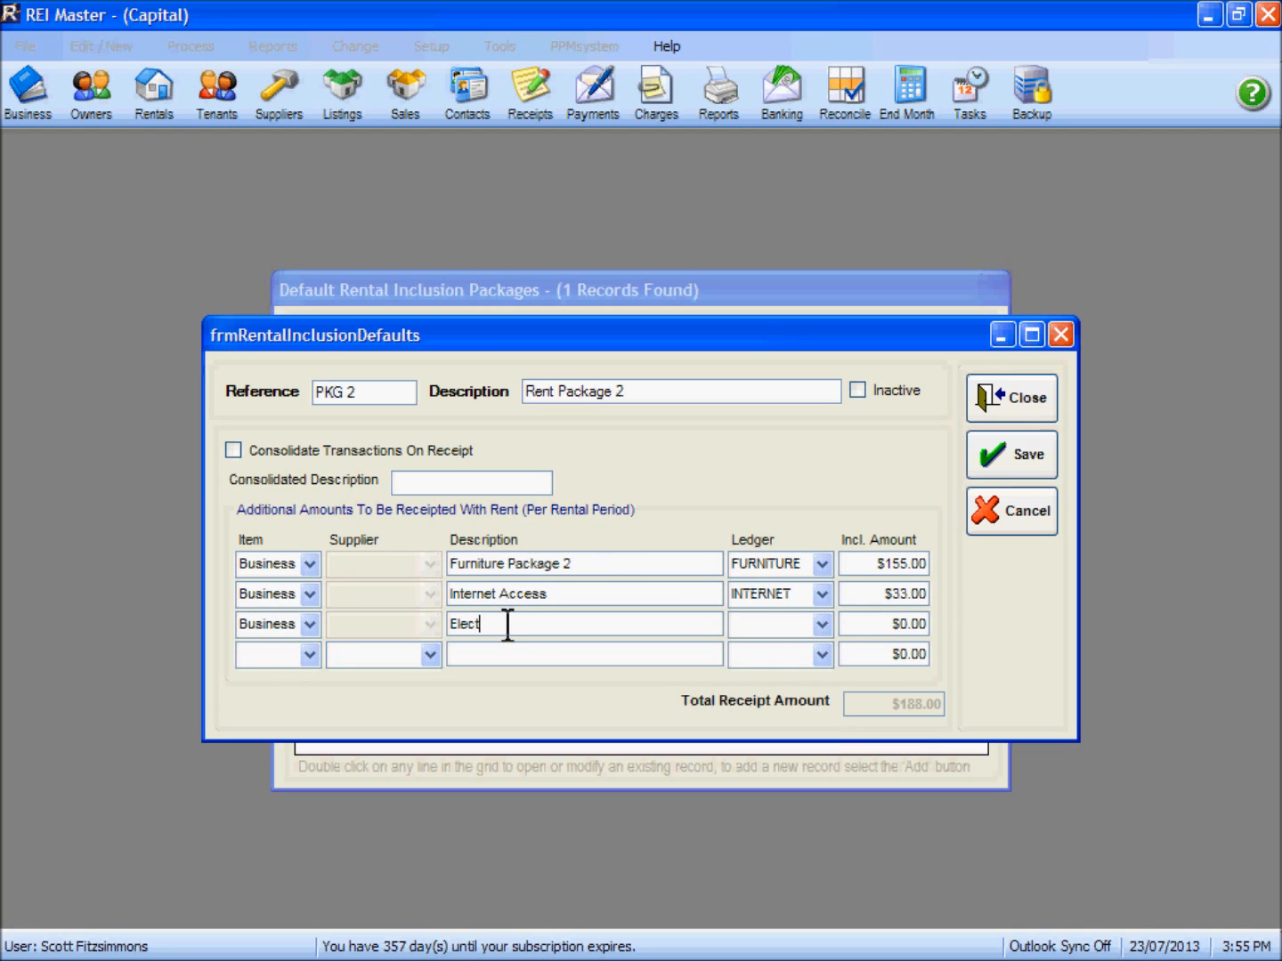
{"action": "type", "text": "ricity"}
{"action": "key", "text": "Tab"}
{"action": "left_click", "coordinate": [822, 627]}
{"action": "left_click", "coordinate": [764, 673]}
{"action": "type", "text": "11"}
{"action": "key", "text": "Tab"}
Set PKG 2's consolidated description to Rent Package 2, save the package and close the package list
{"action": "left_click", "coordinate": [472, 485]}
{"action": "type", "text": "Rent Package 2"}
{"action": "left_click", "coordinate": [1014, 444]}
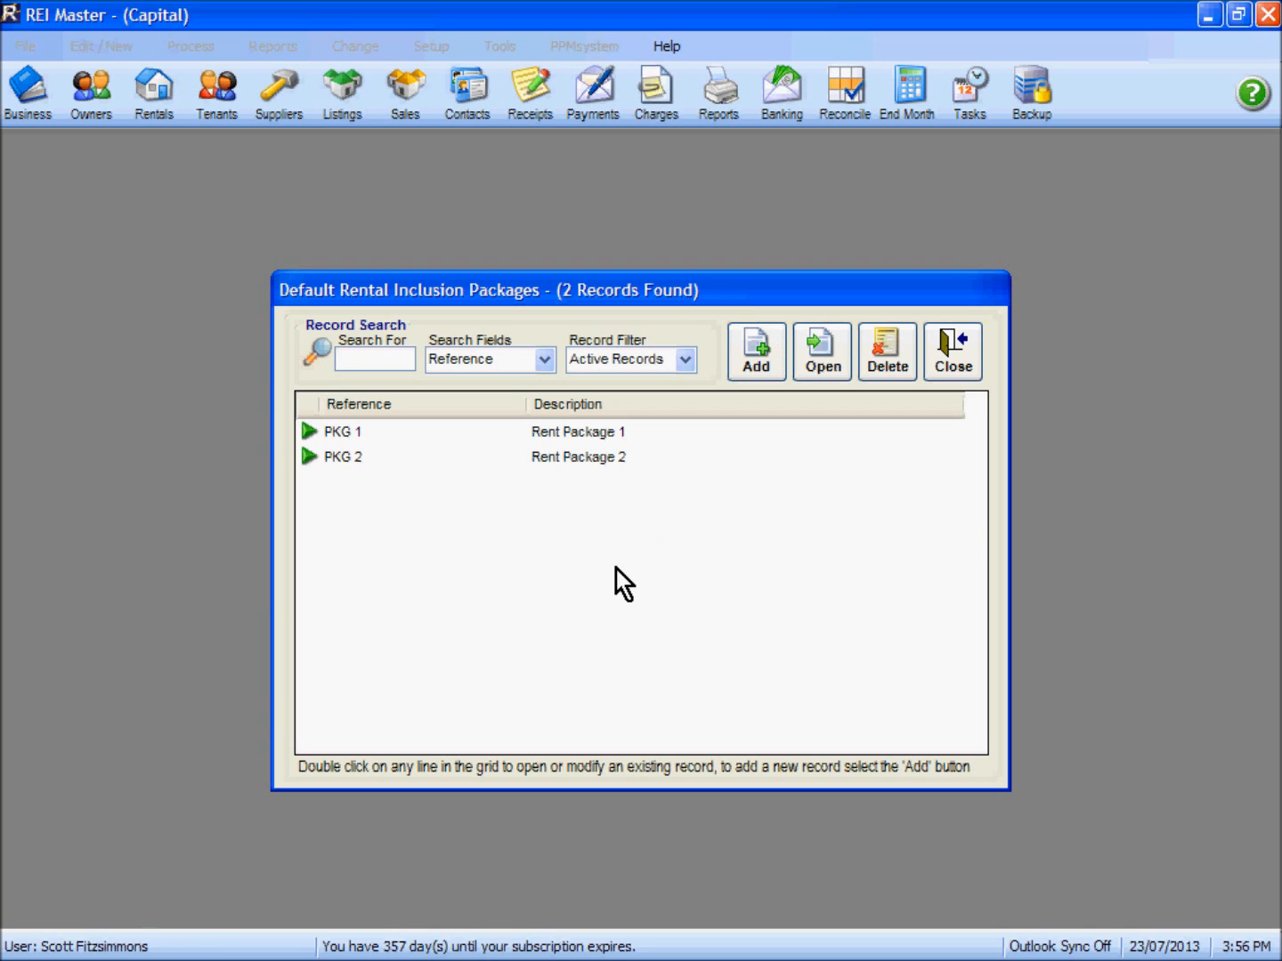
{"action": "left_click", "coordinate": [943, 357]}
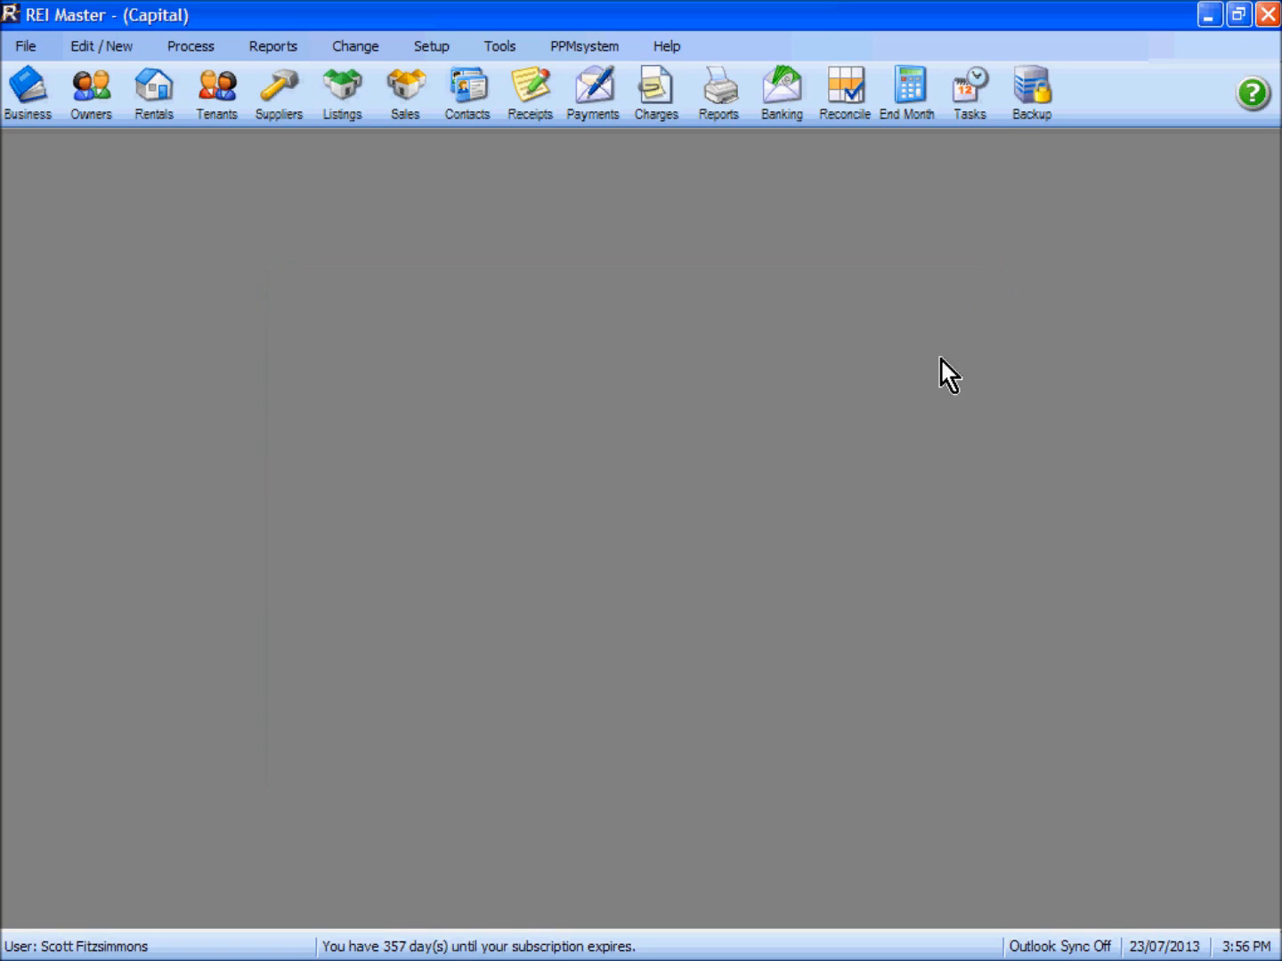
Open the tenant record with the $555.00 weekly rent and make its rent inclusions editable
{"action": "left_click", "coordinate": [210, 103]}
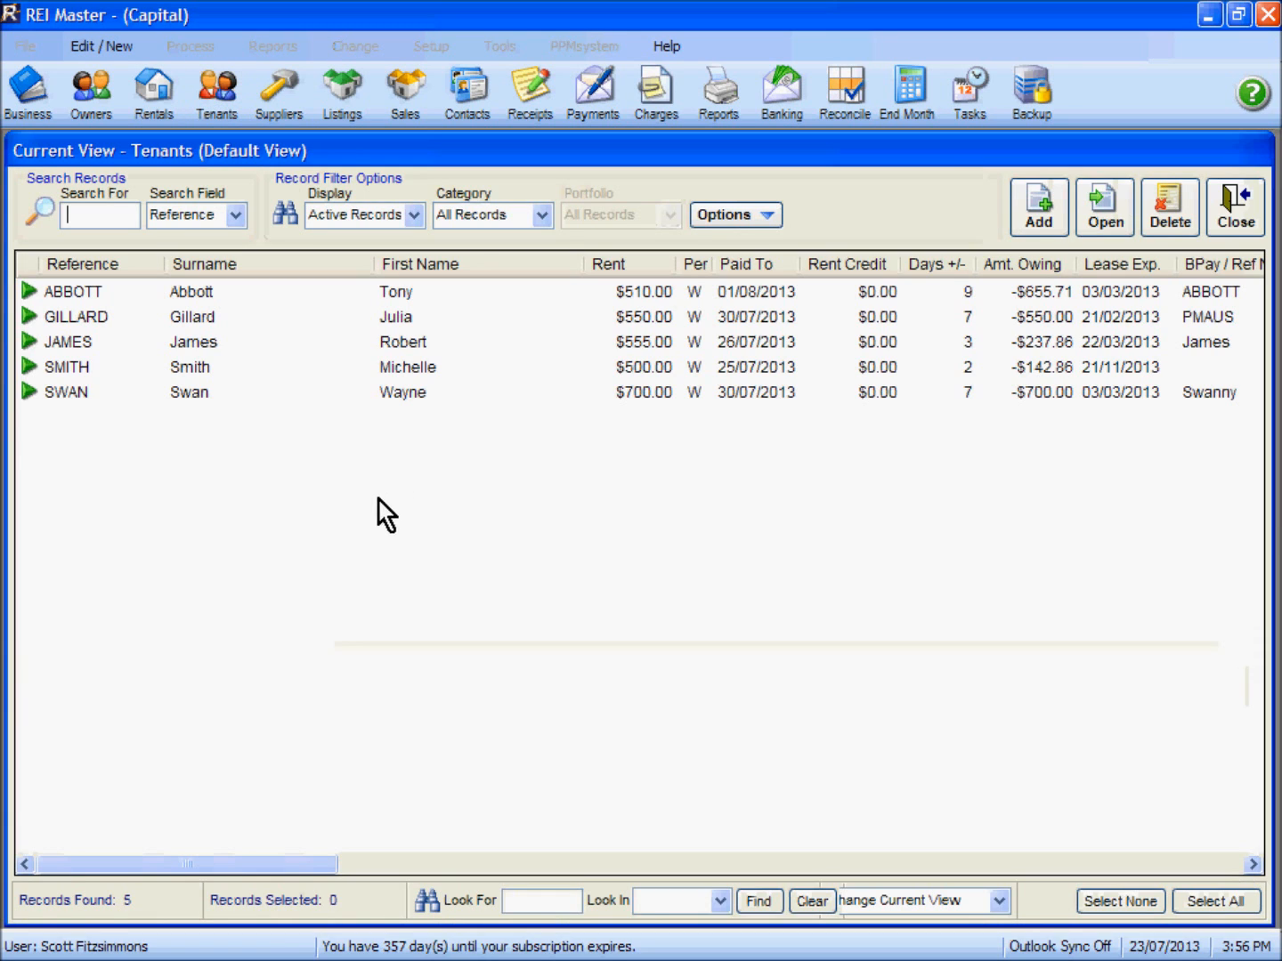
{"action": "left_click", "coordinate": [202, 344]}
{"action": "double_click", "coordinate": [411, 343]}
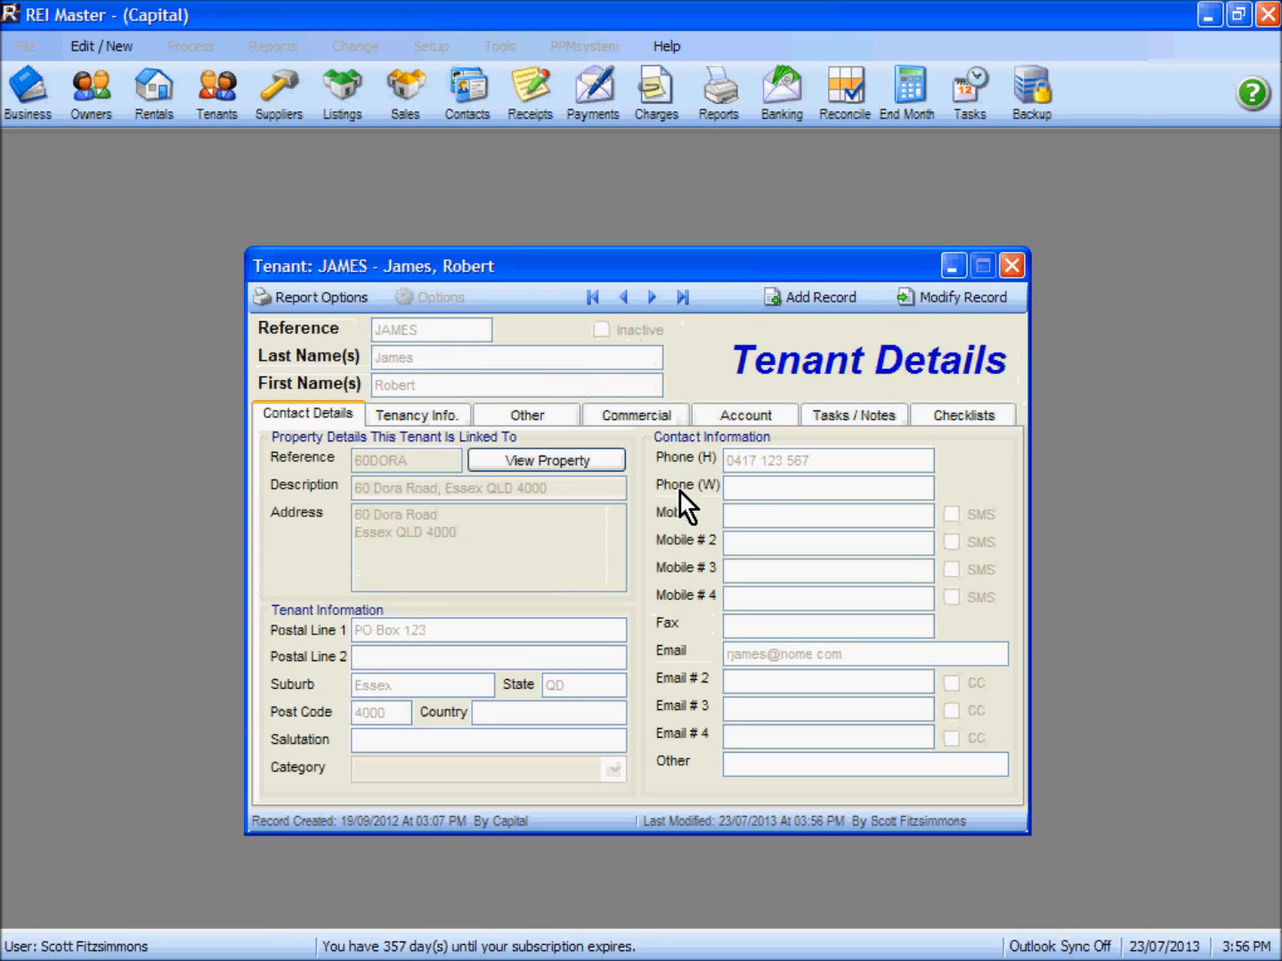
{"action": "left_click", "coordinate": [524, 416]}
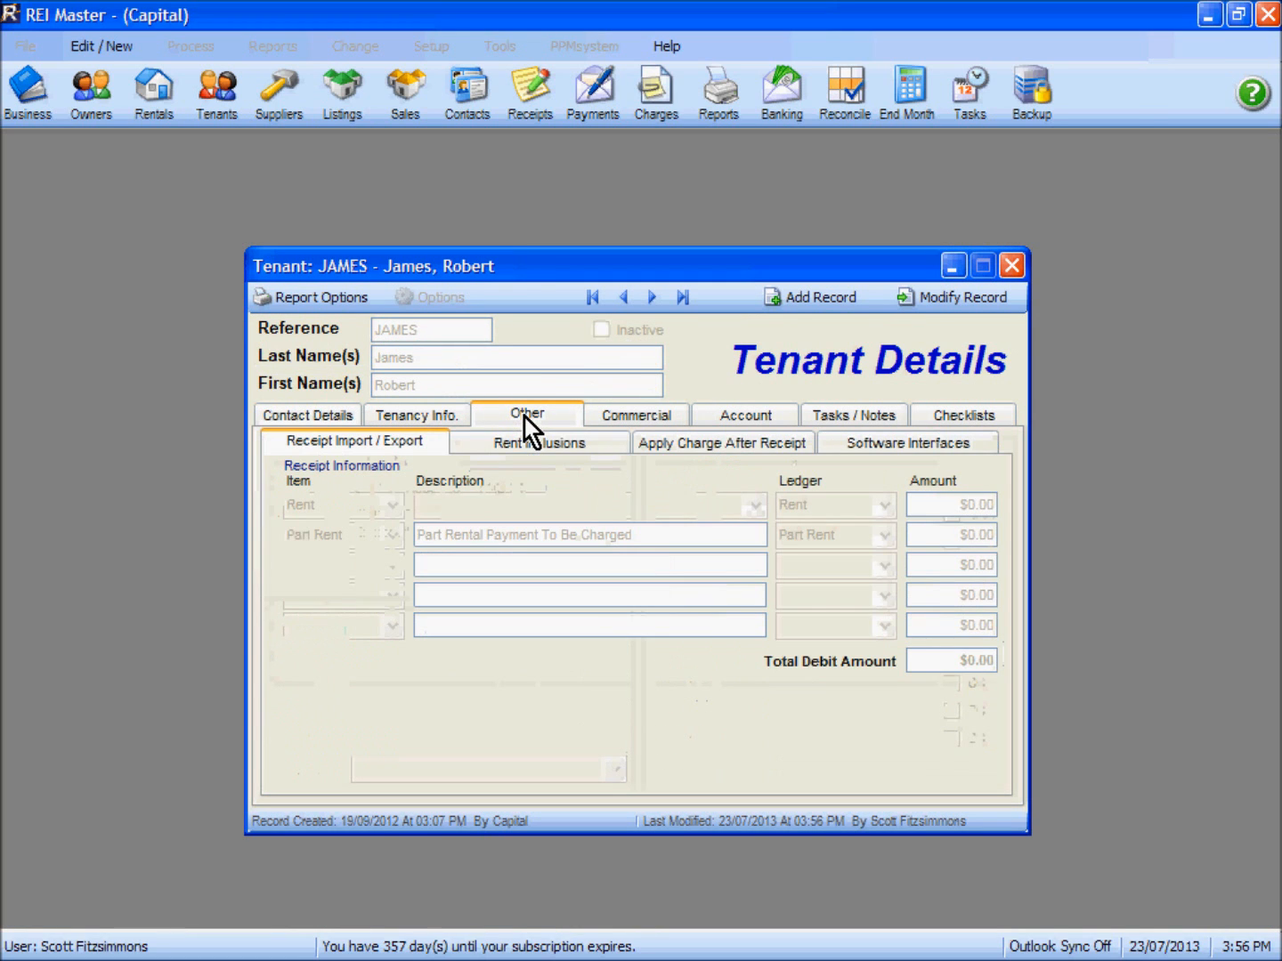
{"action": "left_click", "coordinate": [525, 448]}
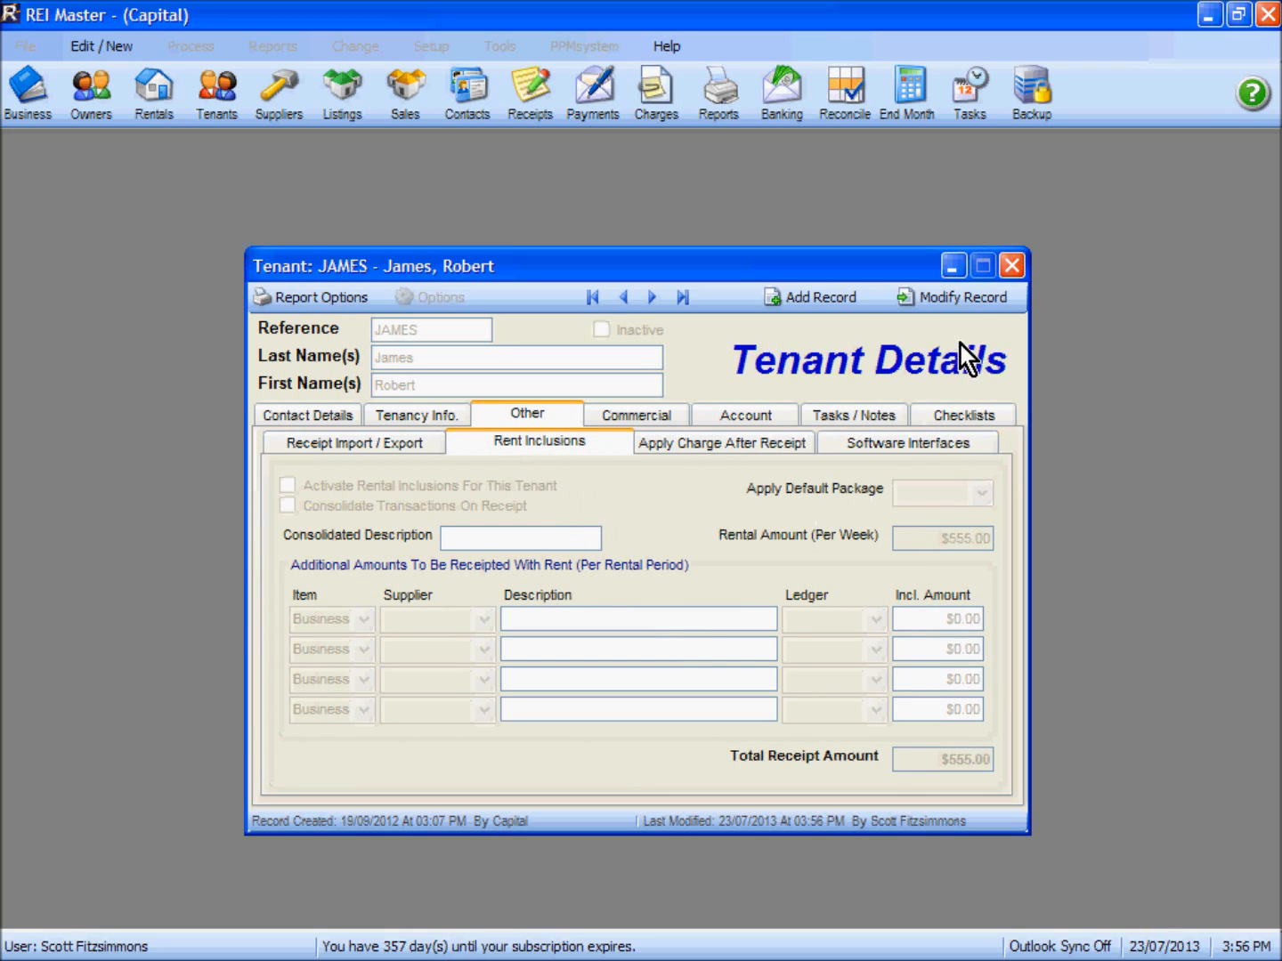
{"action": "left_click", "coordinate": [960, 301]}
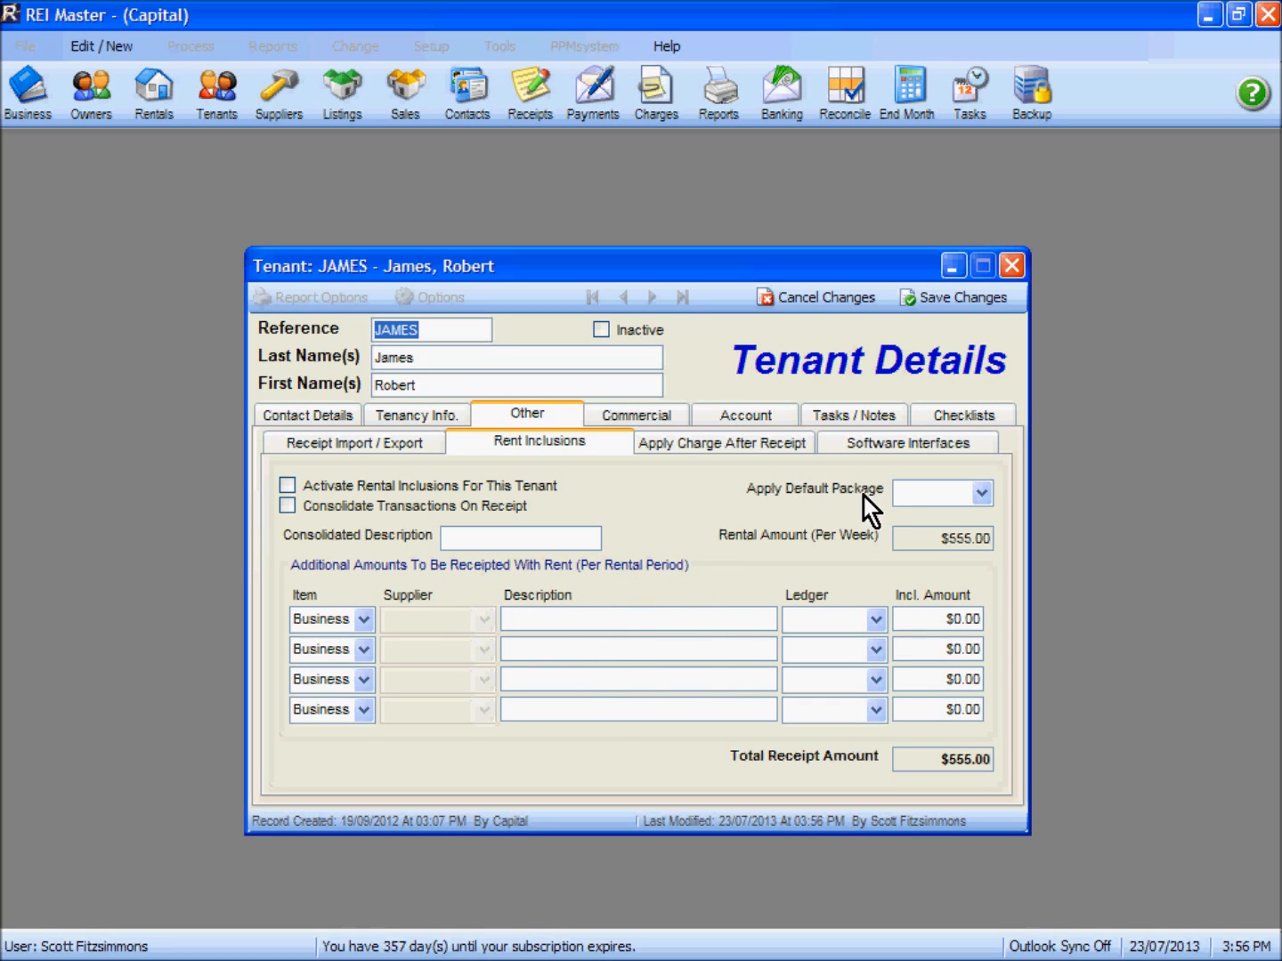
Apply default package PKG 1 over the tenant's current rent inclusions, save the record, and close it and the tenant list
{"action": "left_click", "coordinate": [982, 494]}
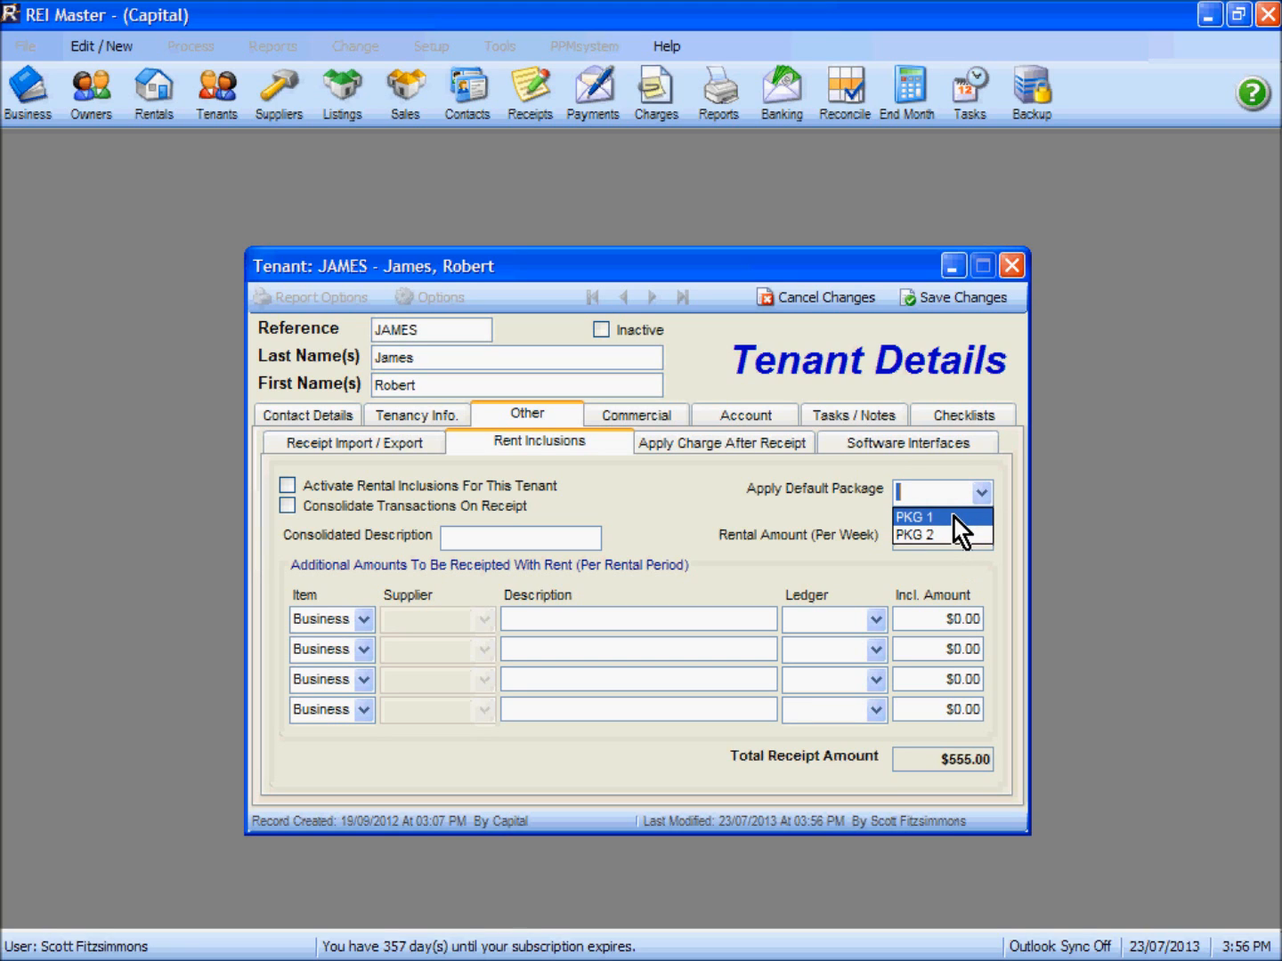
{"action": "left_click", "coordinate": [954, 518]}
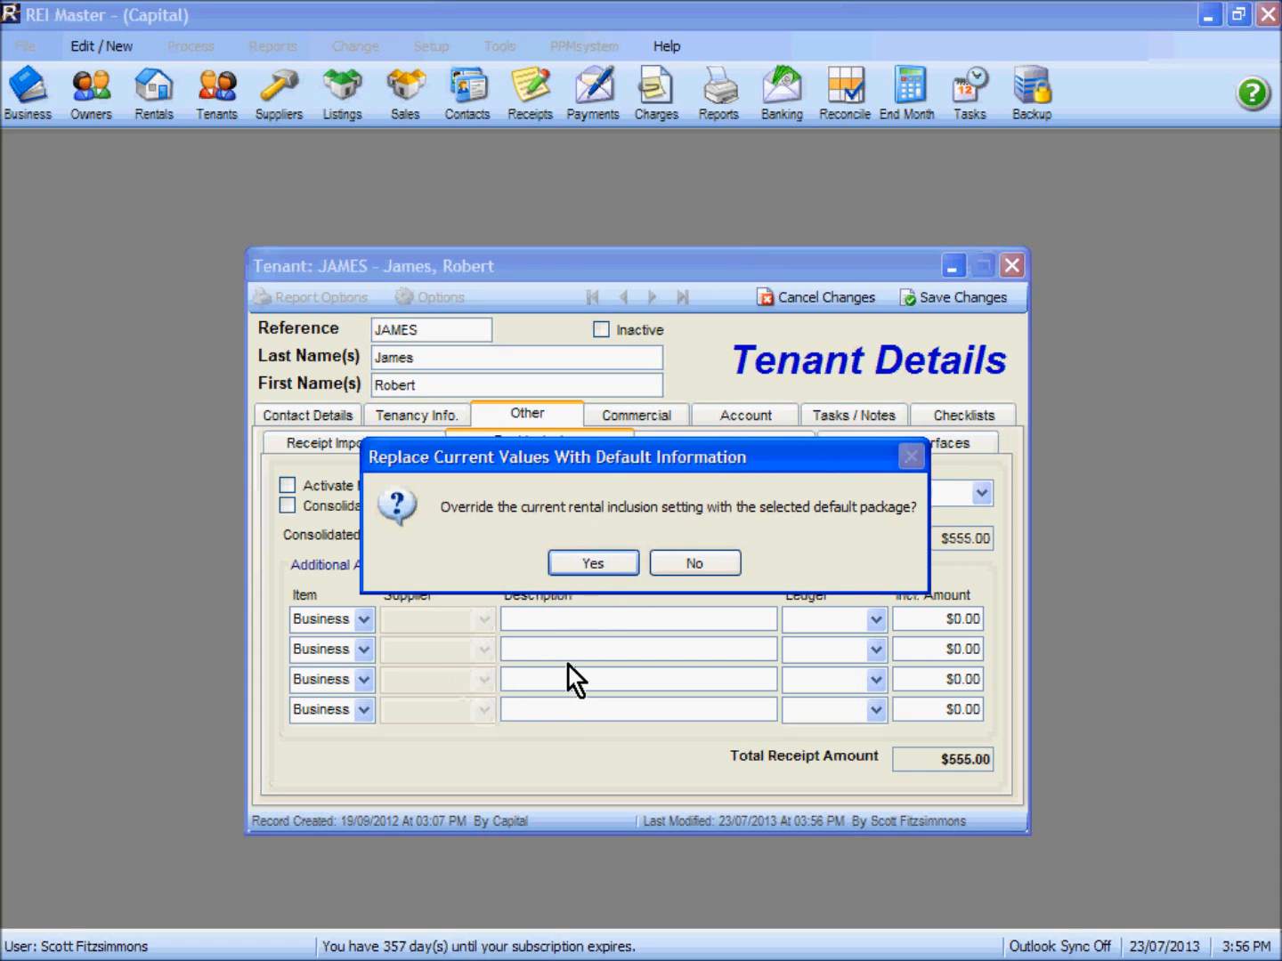
{"action": "left_click", "coordinate": [597, 563]}
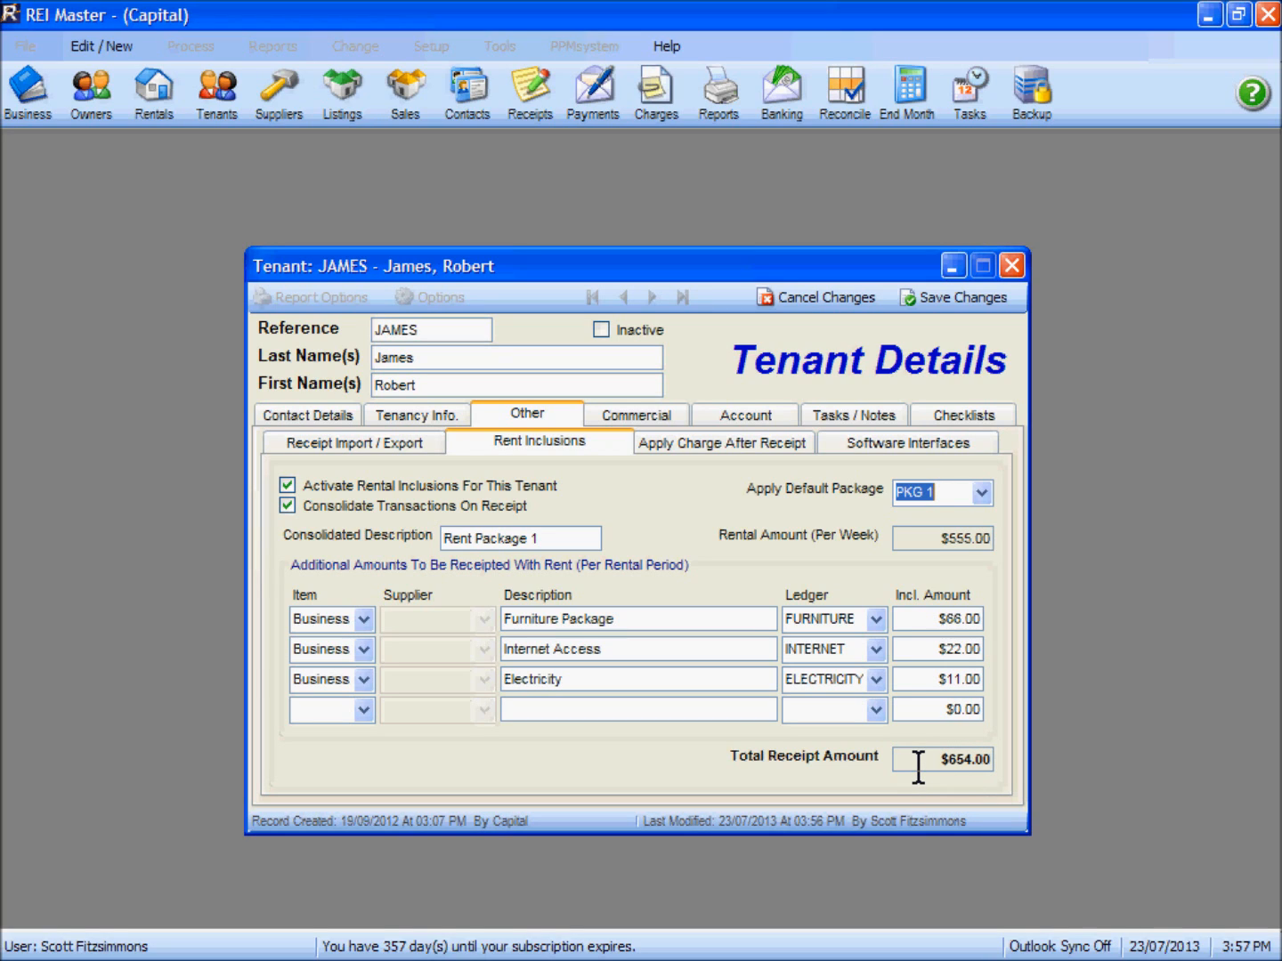
{"action": "left_click", "coordinate": [964, 298]}
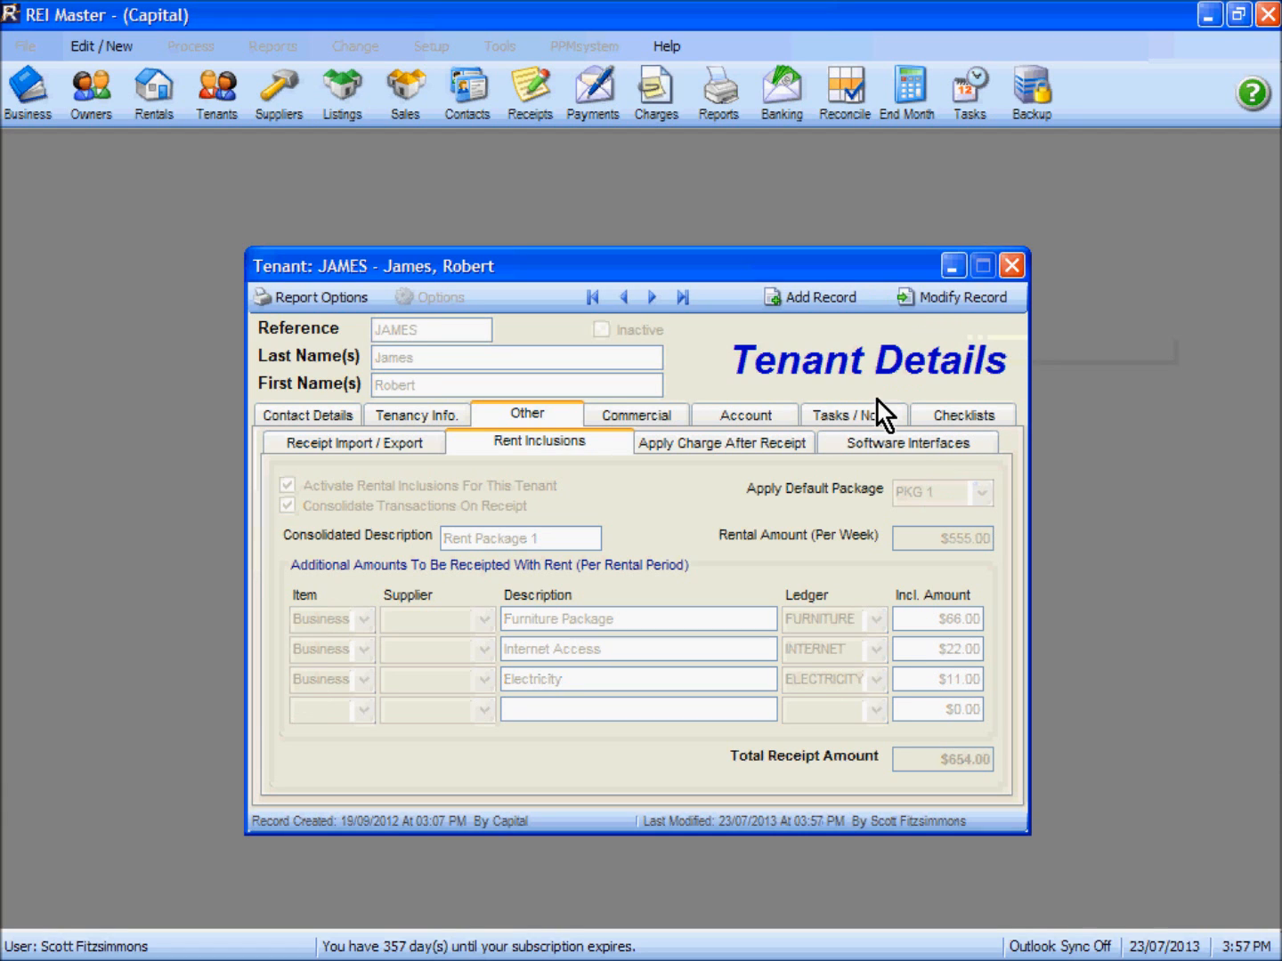
{"action": "left_click", "coordinate": [1012, 266]}
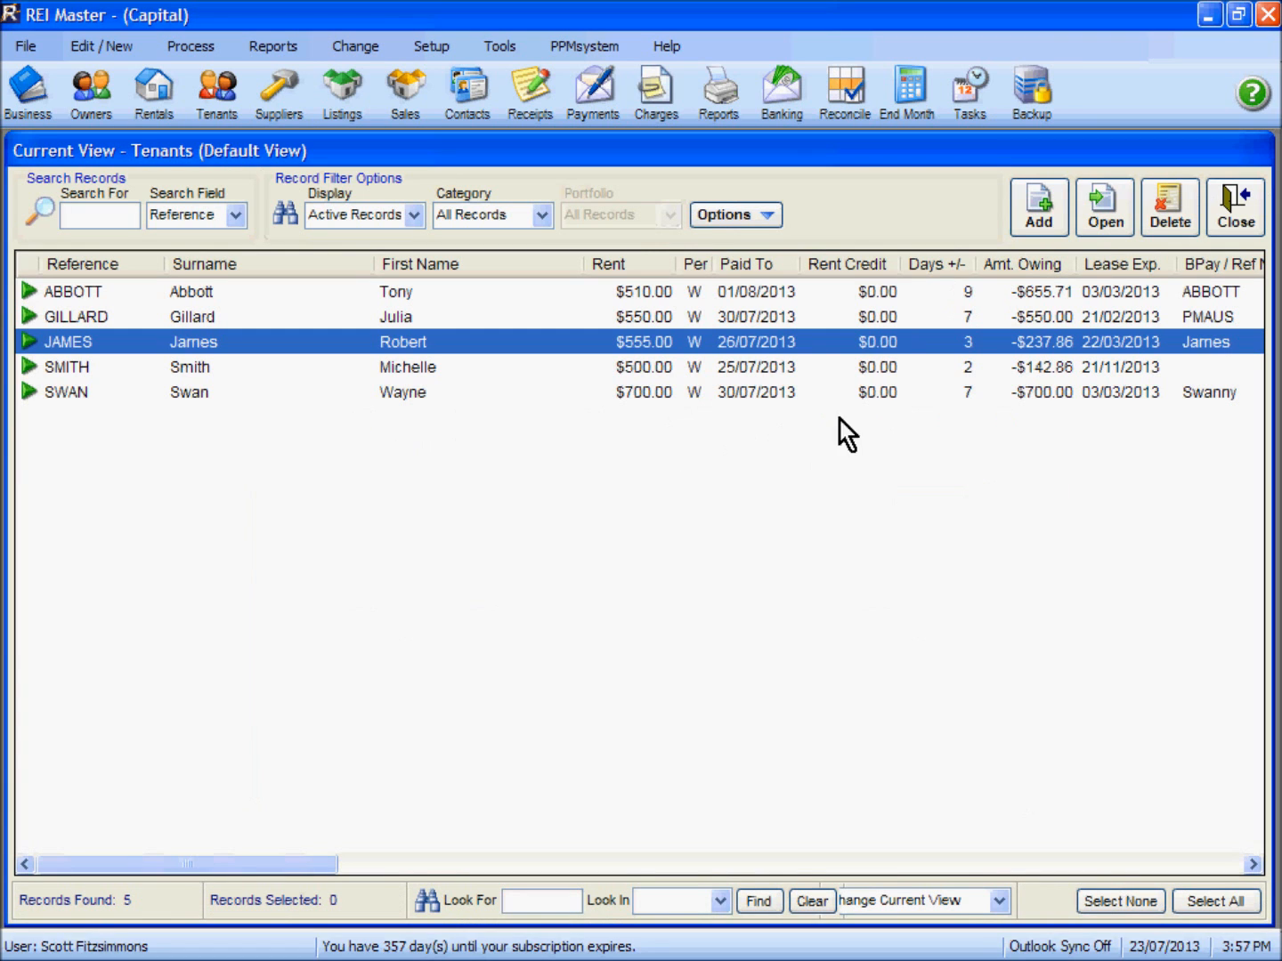
{"action": "left_click", "coordinate": [1240, 218]}
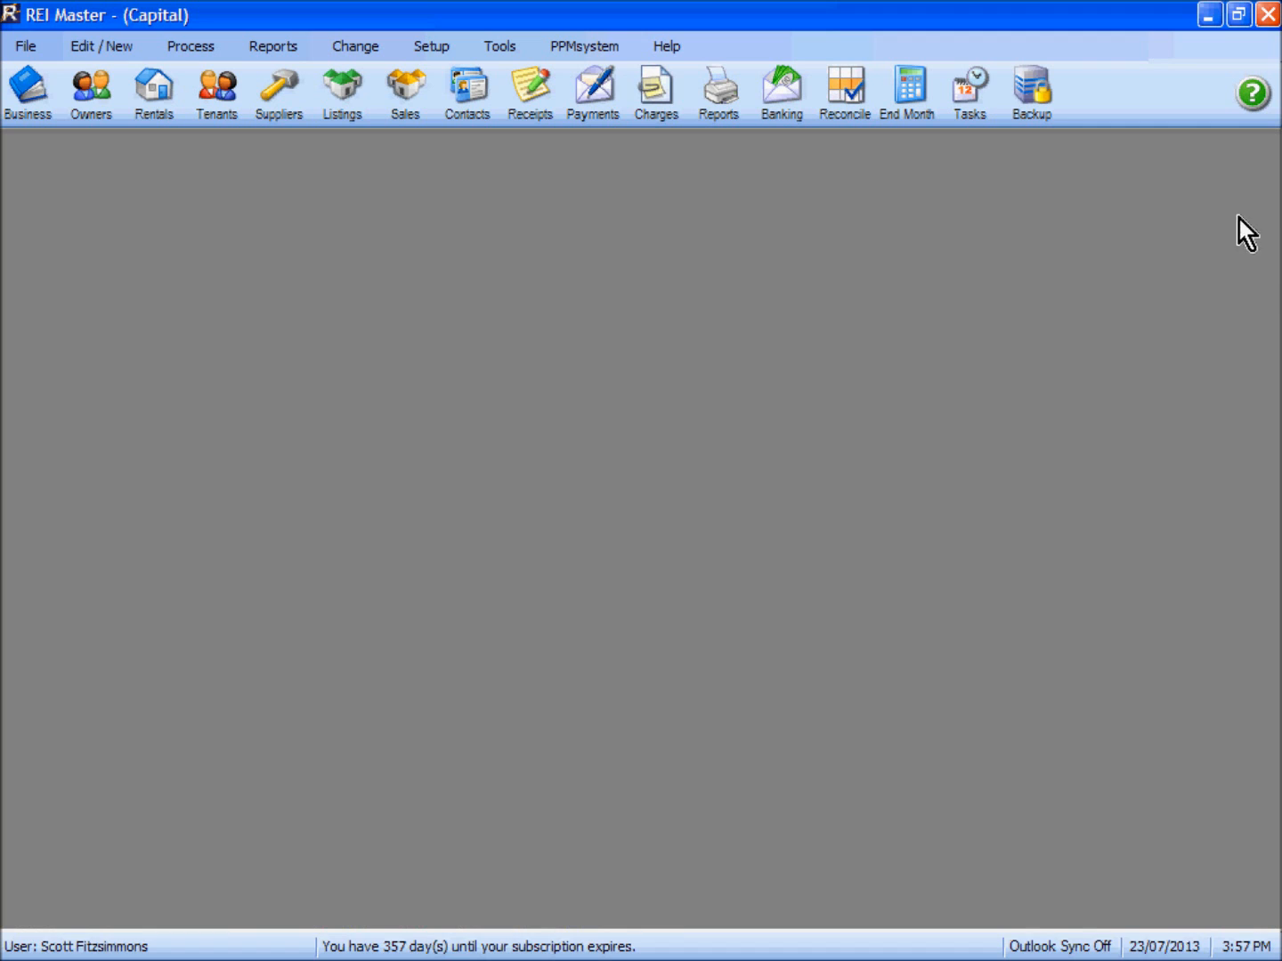
Start a receipt for the tenant with the $555.00 weekly rent, adding a Rent item from 27/07/2013 to 02/08/2013
{"action": "left_click", "coordinate": [531, 109]}
{"action": "left_click", "coordinate": [348, 398]}
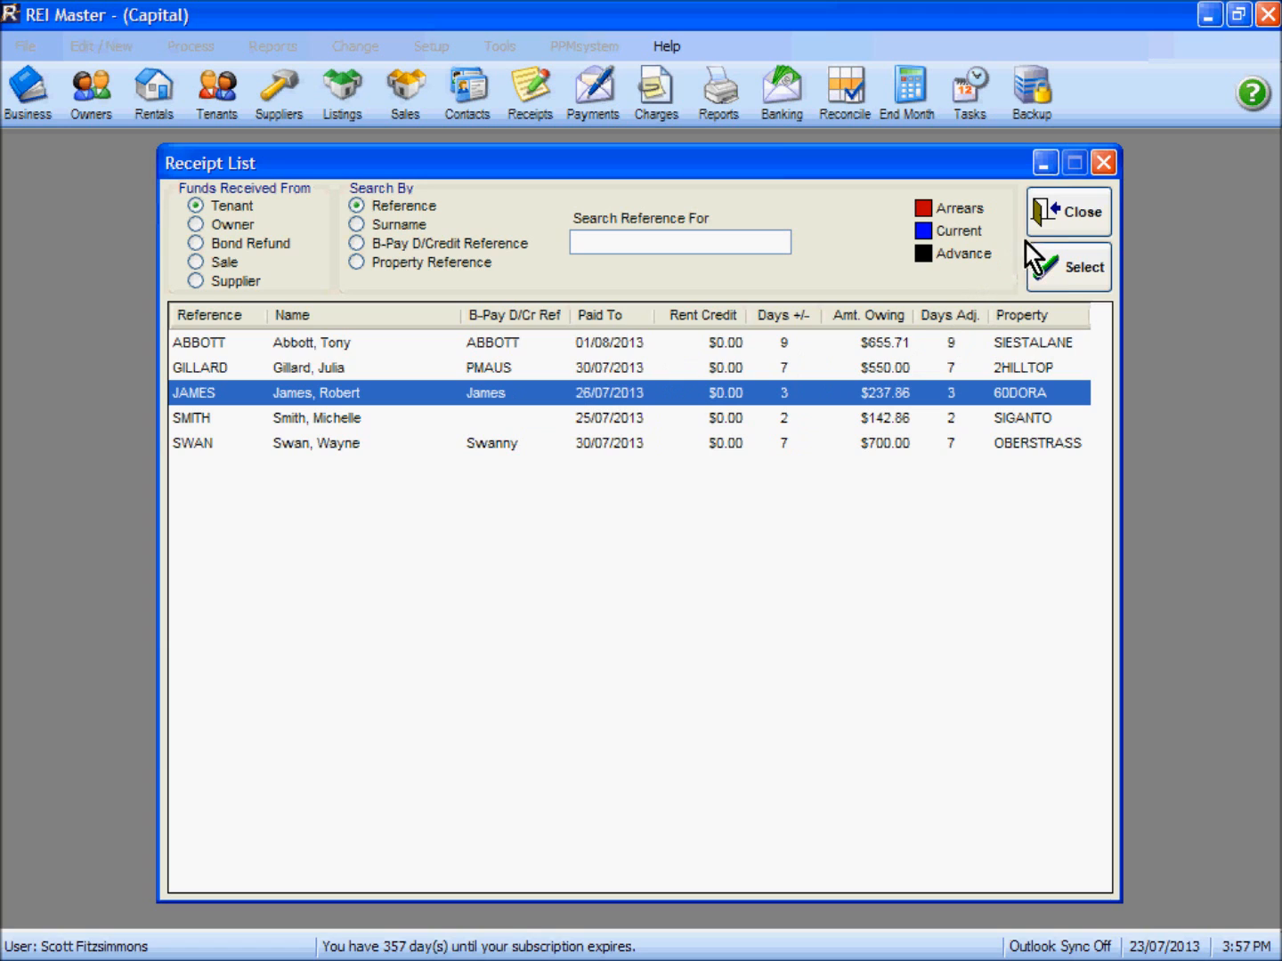
{"action": "left_click", "coordinate": [1057, 266]}
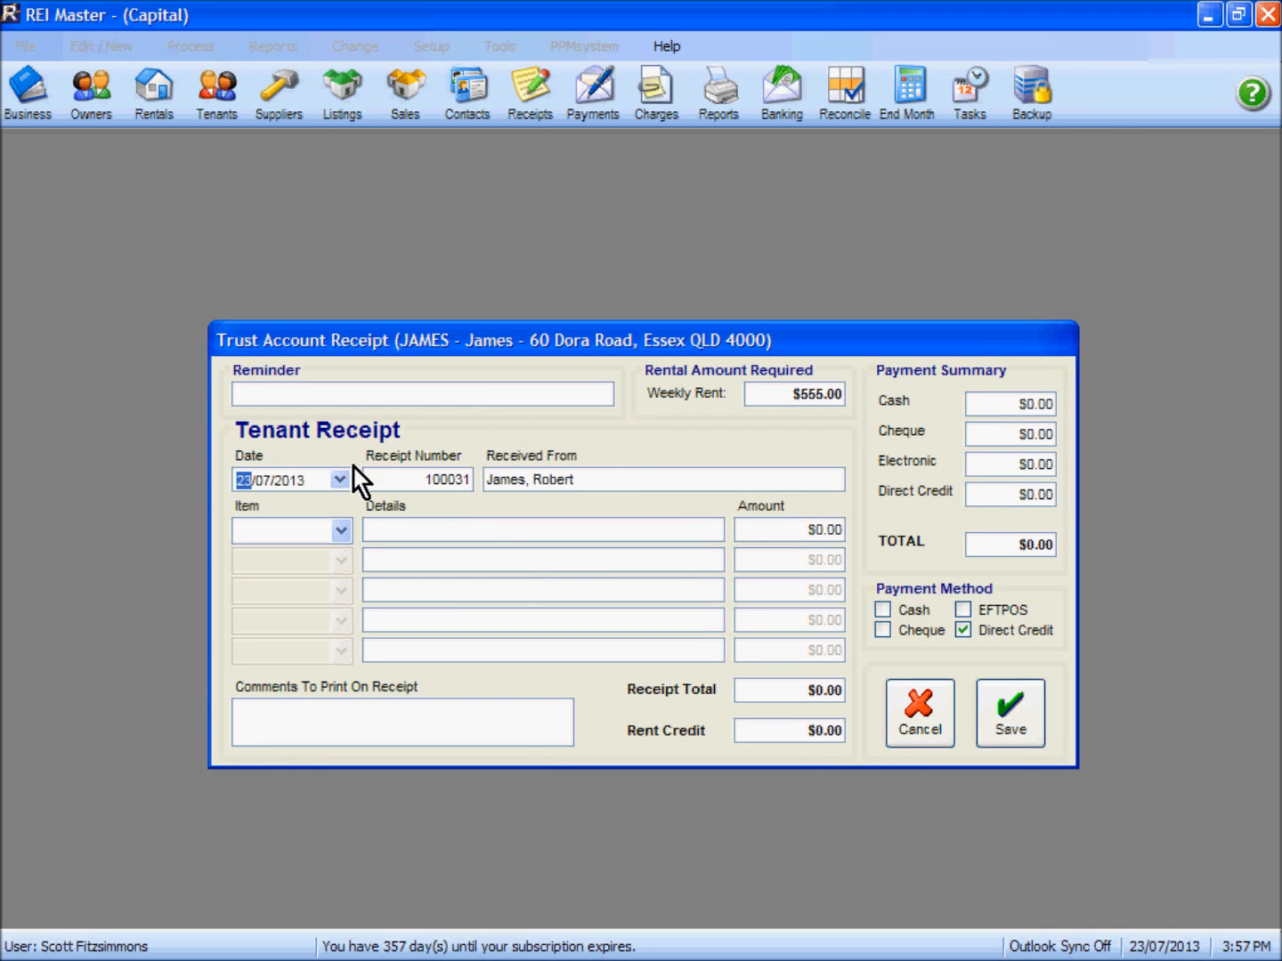
{"action": "left_click", "coordinate": [341, 531]}
{"action": "left_click", "coordinate": [325, 557]}
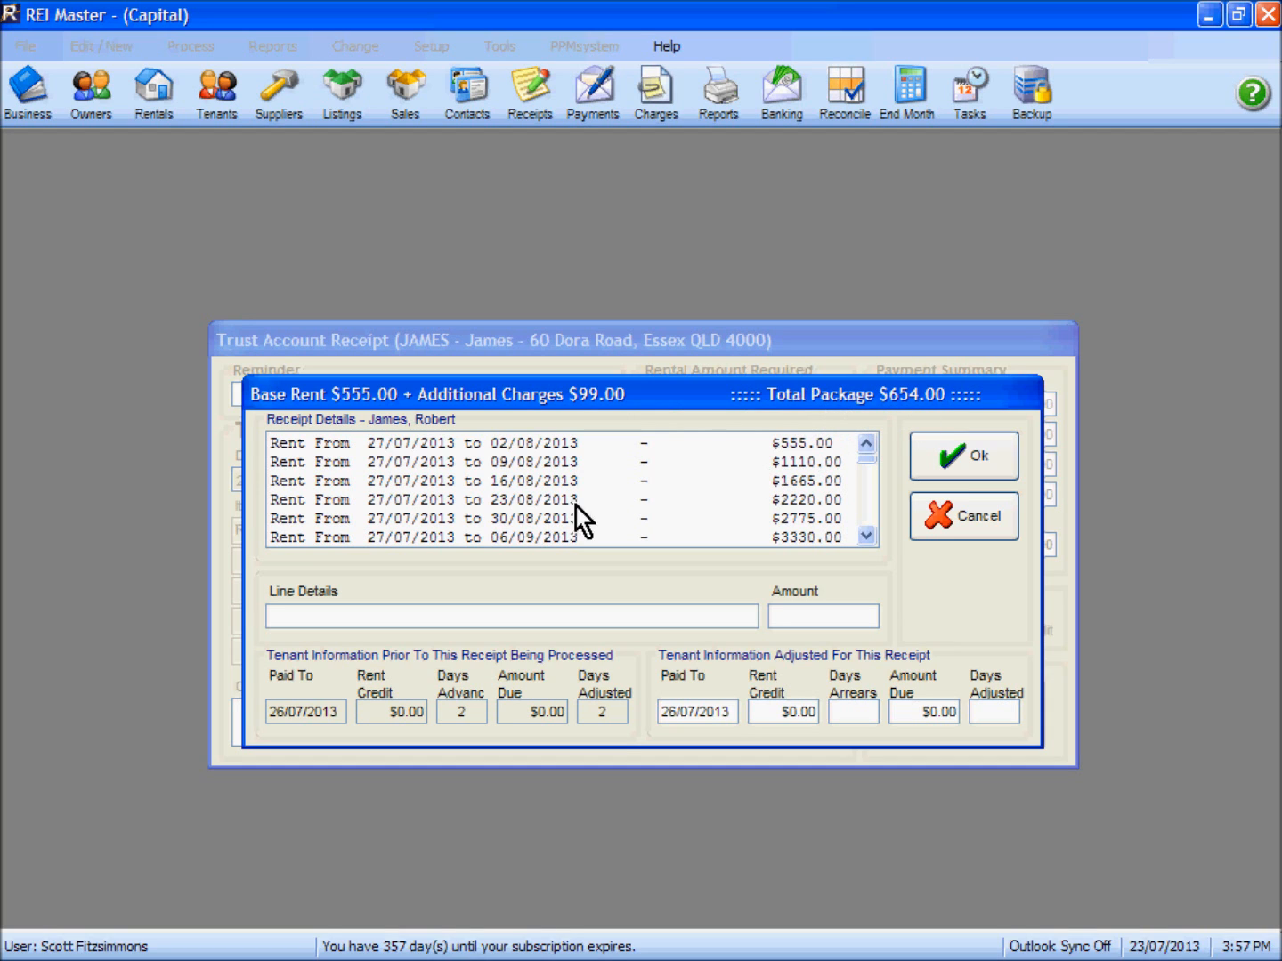
{"action": "left_click", "coordinate": [426, 444]}
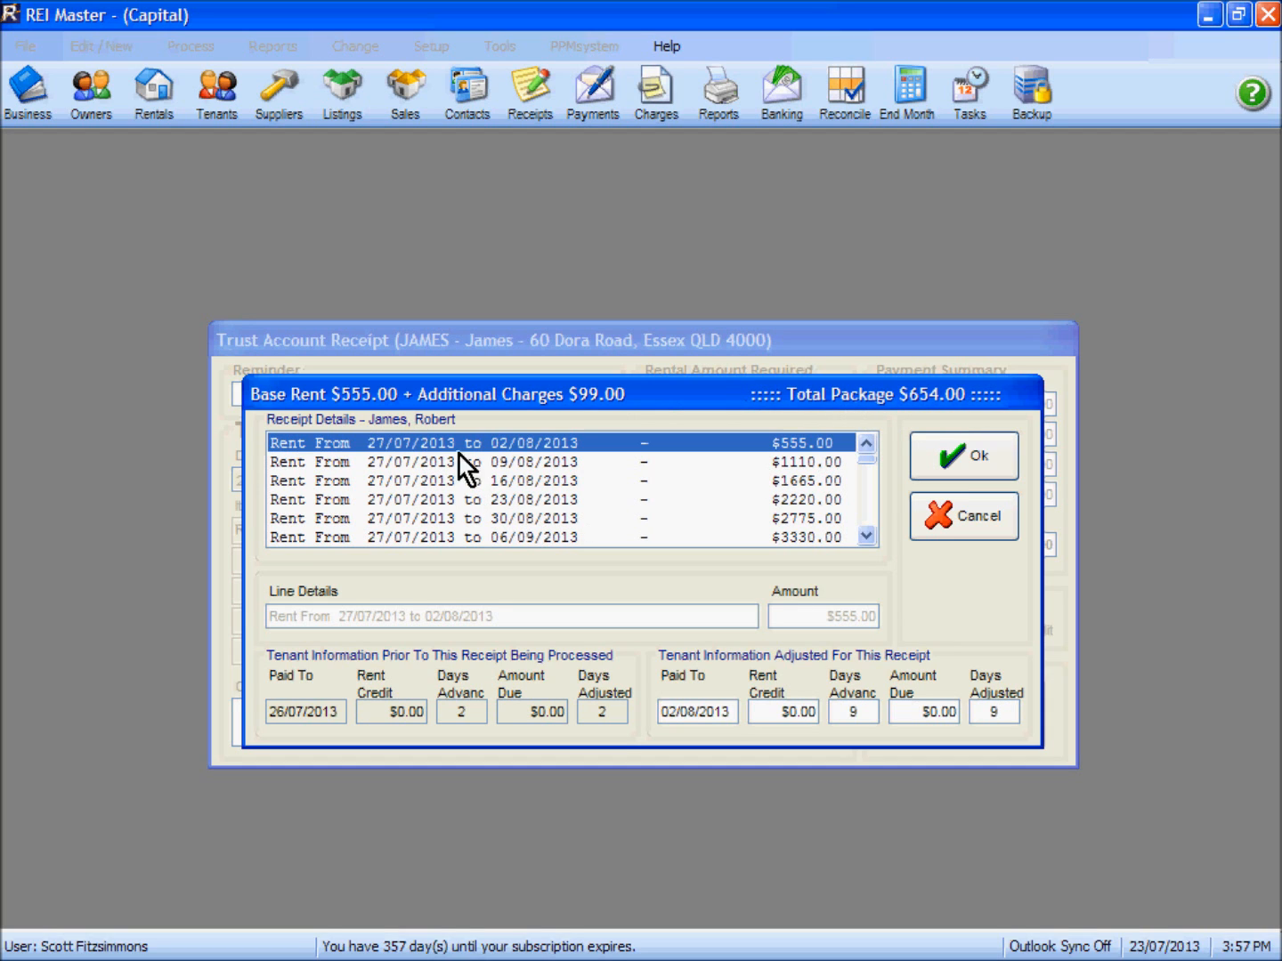
{"action": "left_click", "coordinate": [942, 464]}
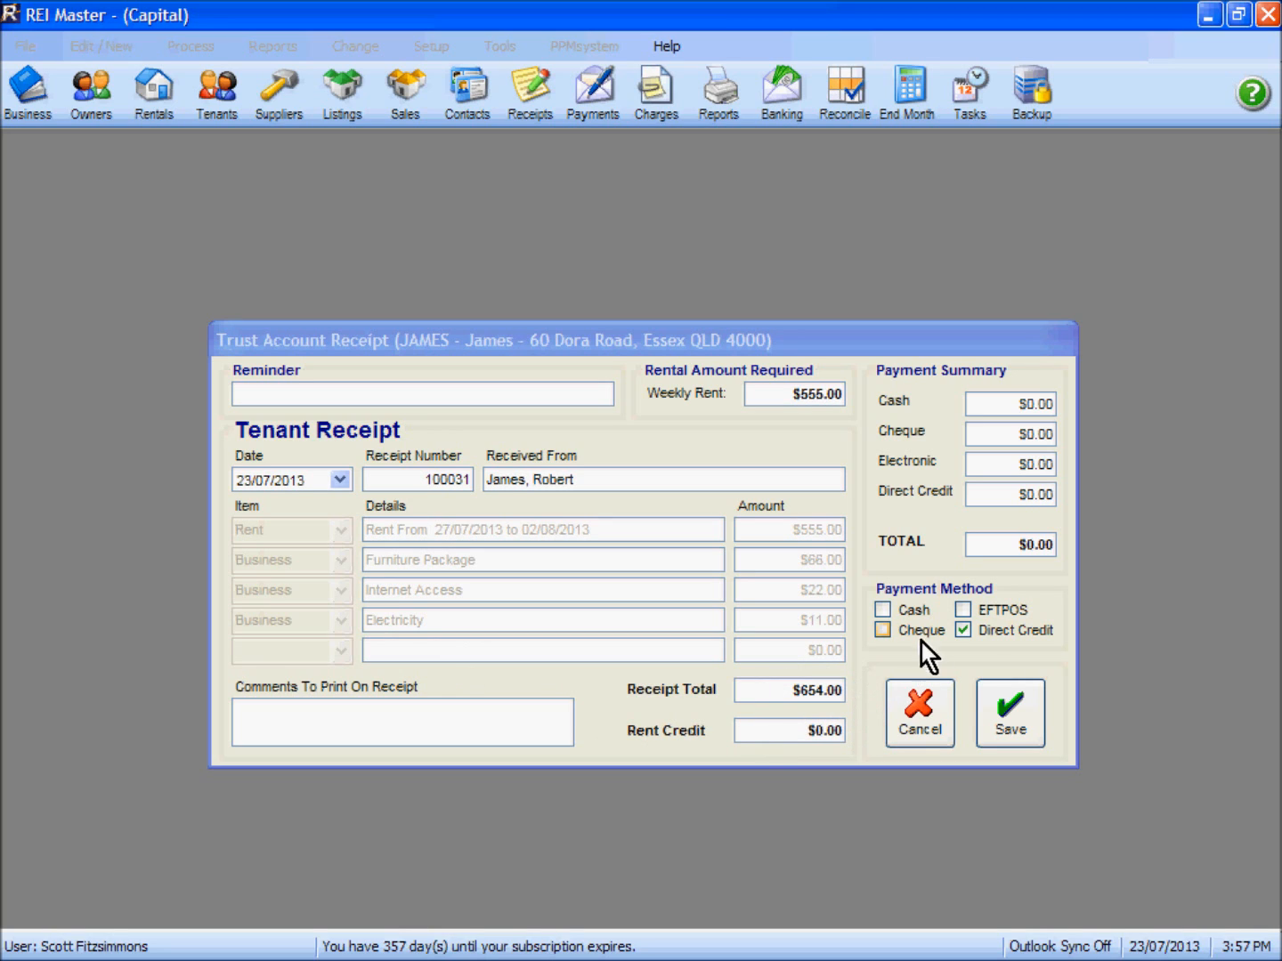
Save the receipt with its direct credit details, and close the receipt report and receipt list
{"action": "left_click", "coordinate": [1016, 720]}
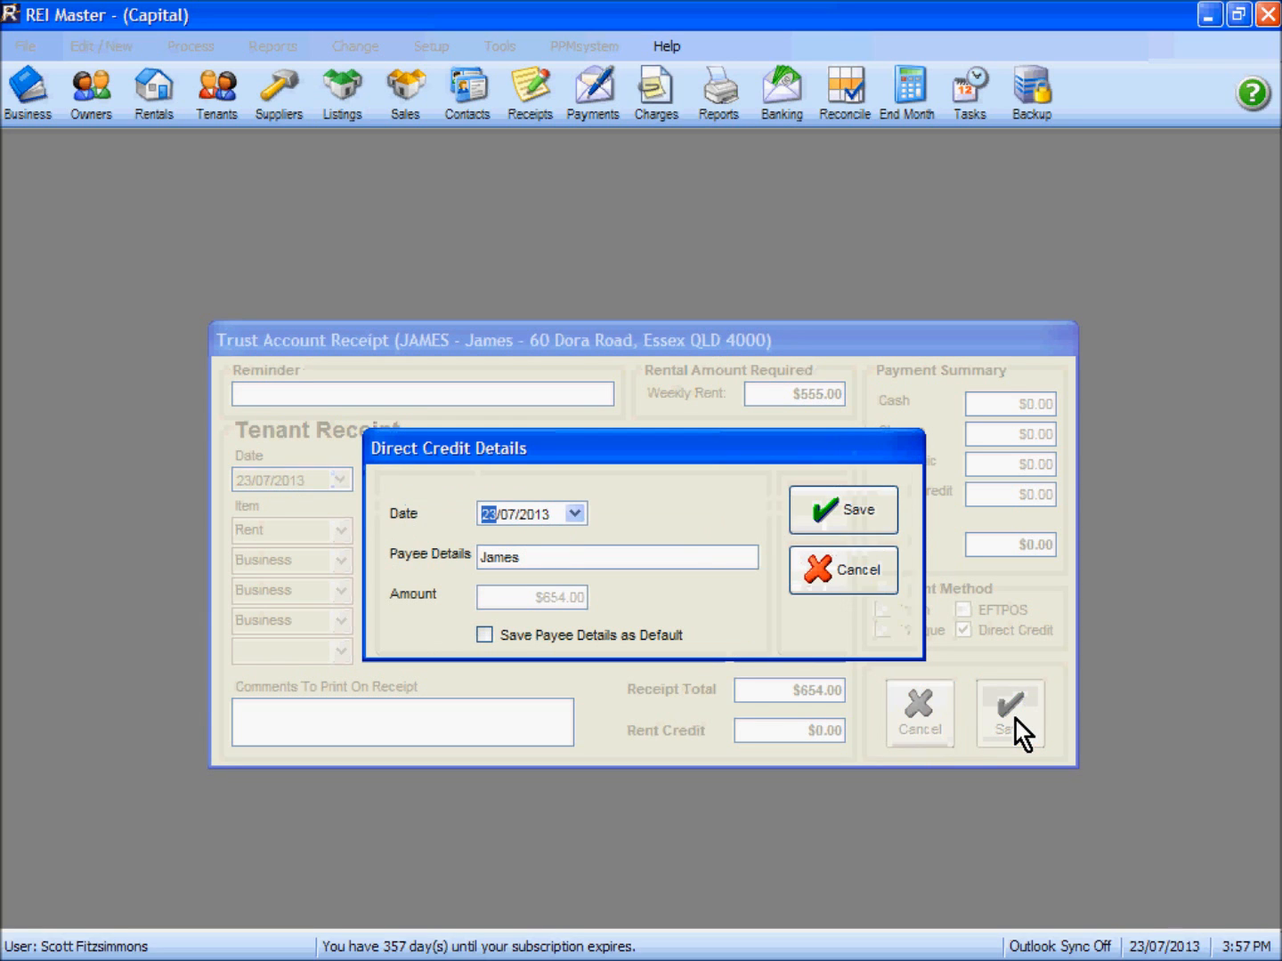
{"action": "left_click", "coordinate": [844, 515]}
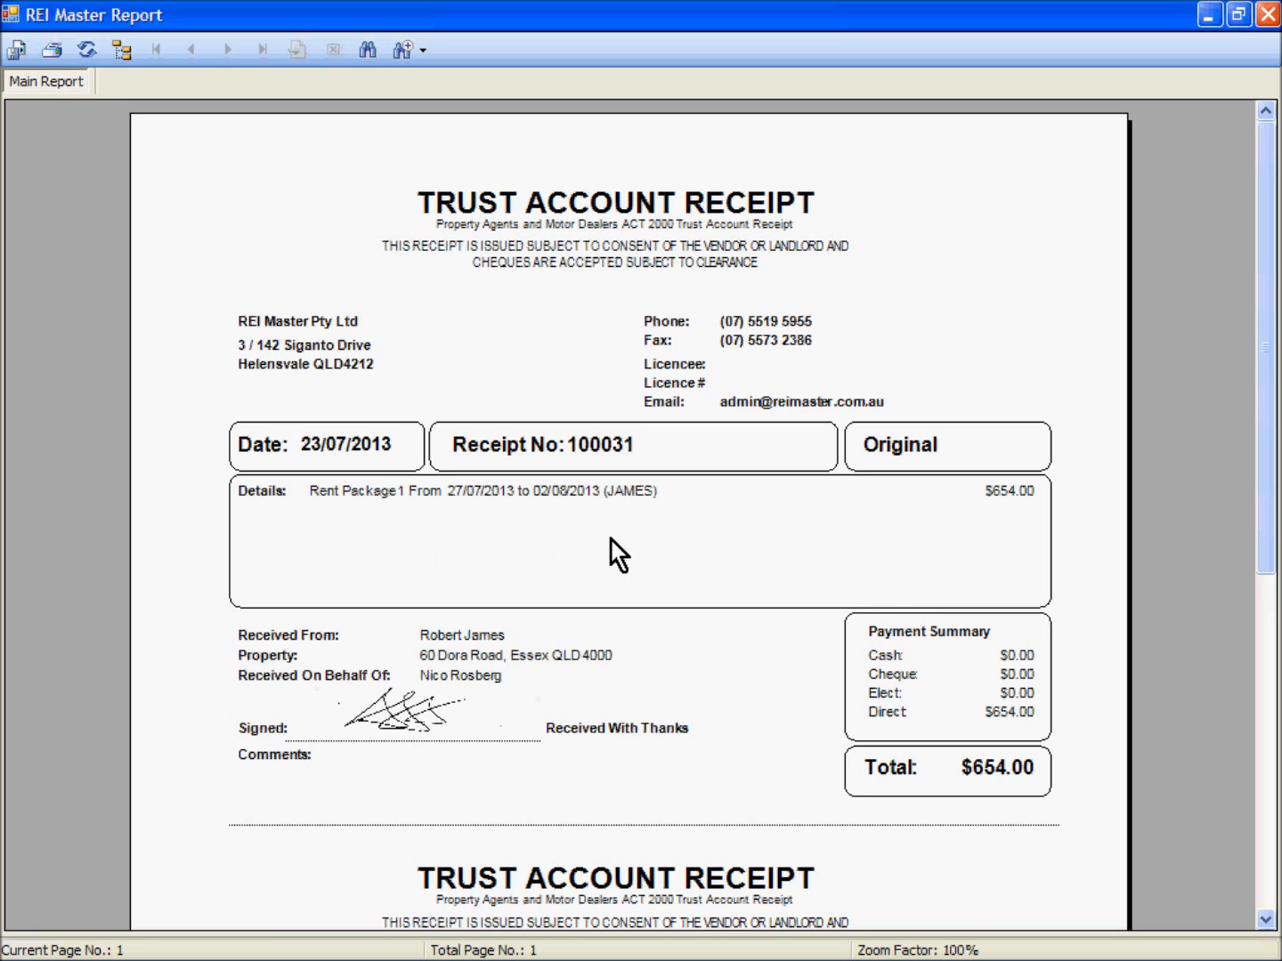
{"action": "left_click", "coordinate": [1268, 15]}
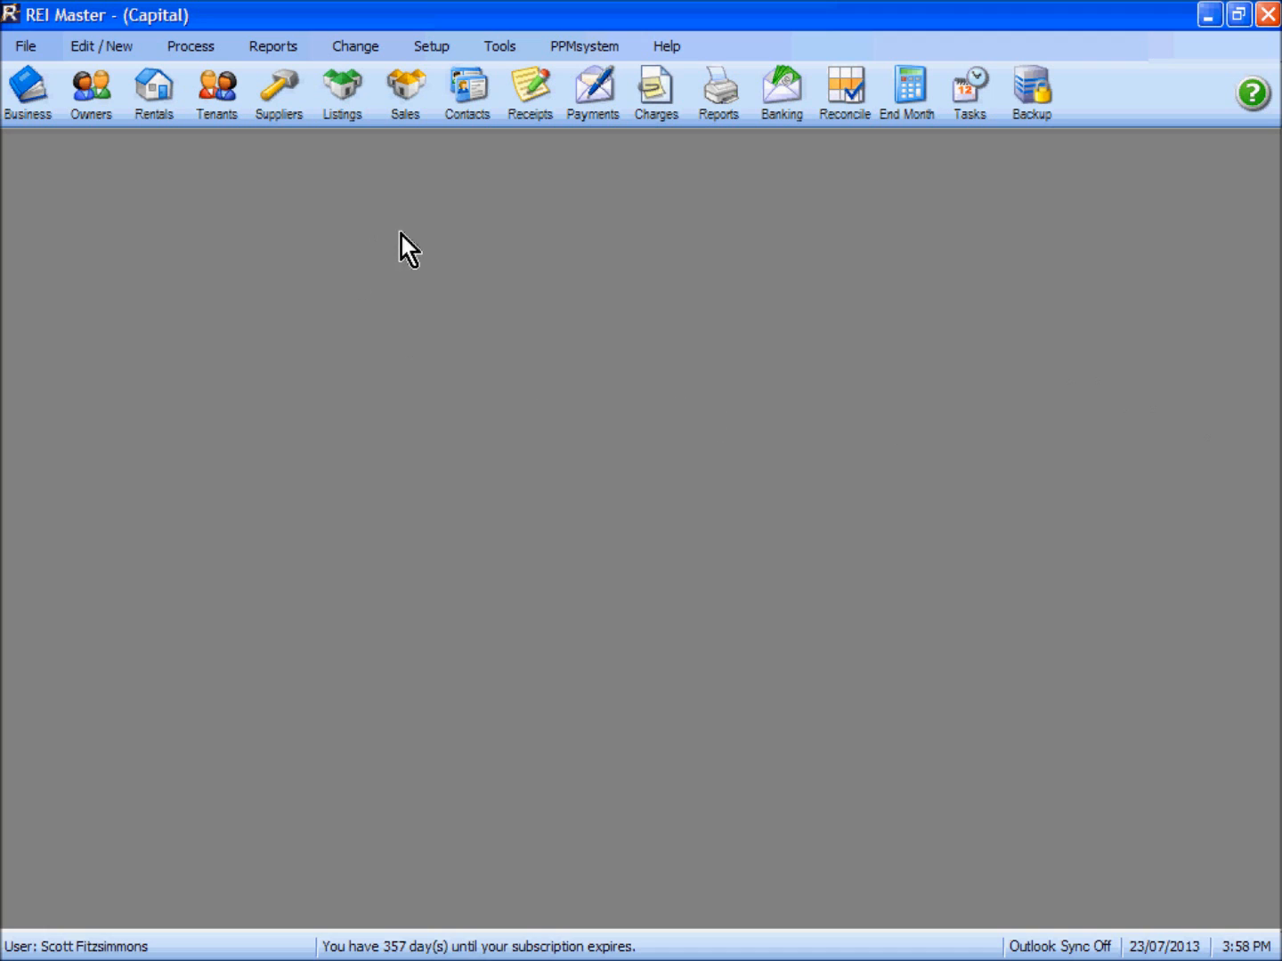
{"action": "left_click", "coordinate": [530, 100]}
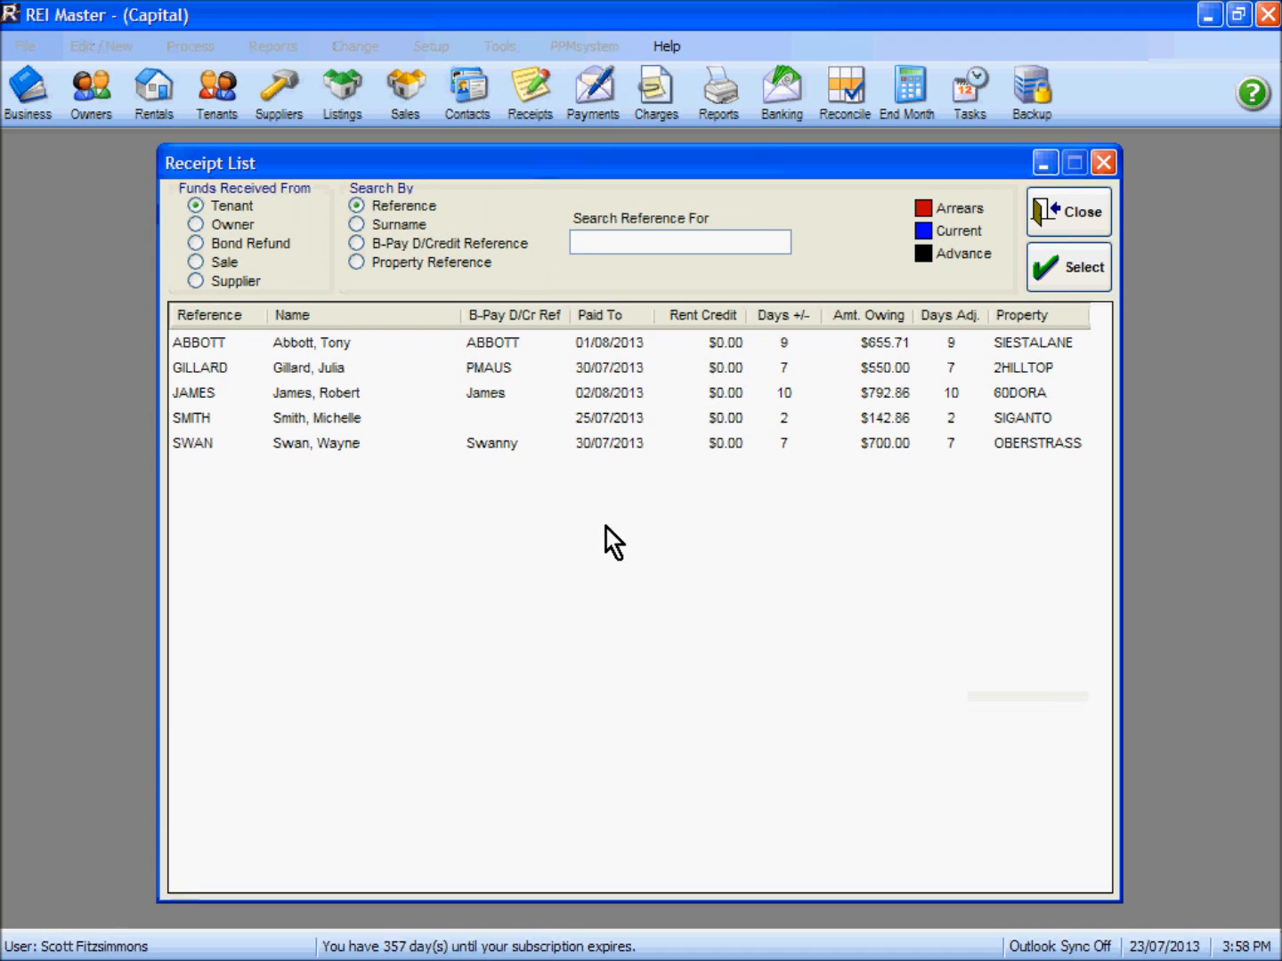
{"action": "left_click", "coordinate": [1049, 217]}
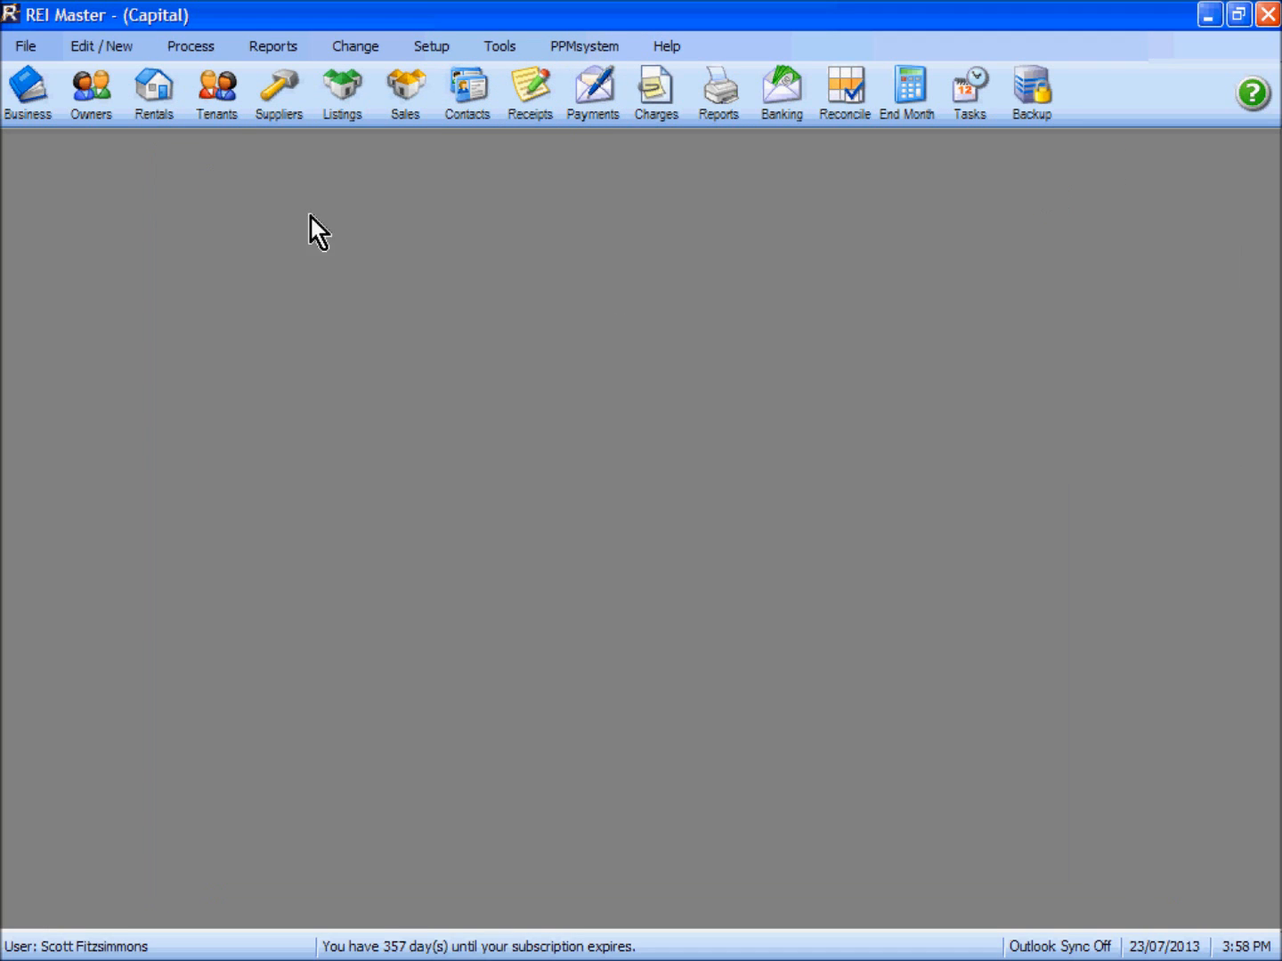
In the $555.00-per-week tenant's rent inclusions, turn off Consolidate Transactions On Receipt, save, and close the record and tenant list
{"action": "left_click", "coordinate": [216, 99]}
{"action": "left_click", "coordinate": [381, 340]}
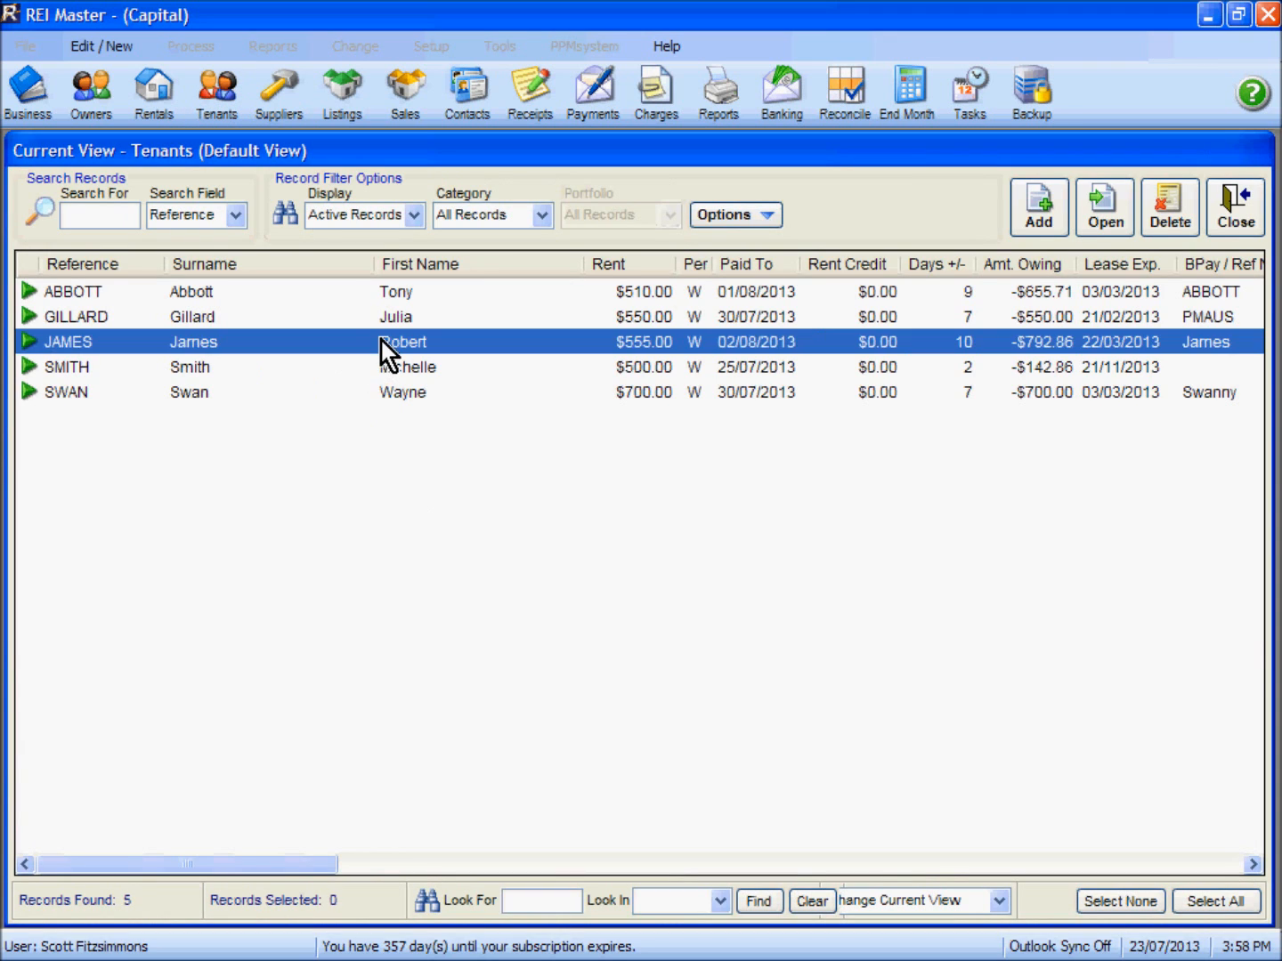
{"action": "double_click", "coordinate": [380, 340]}
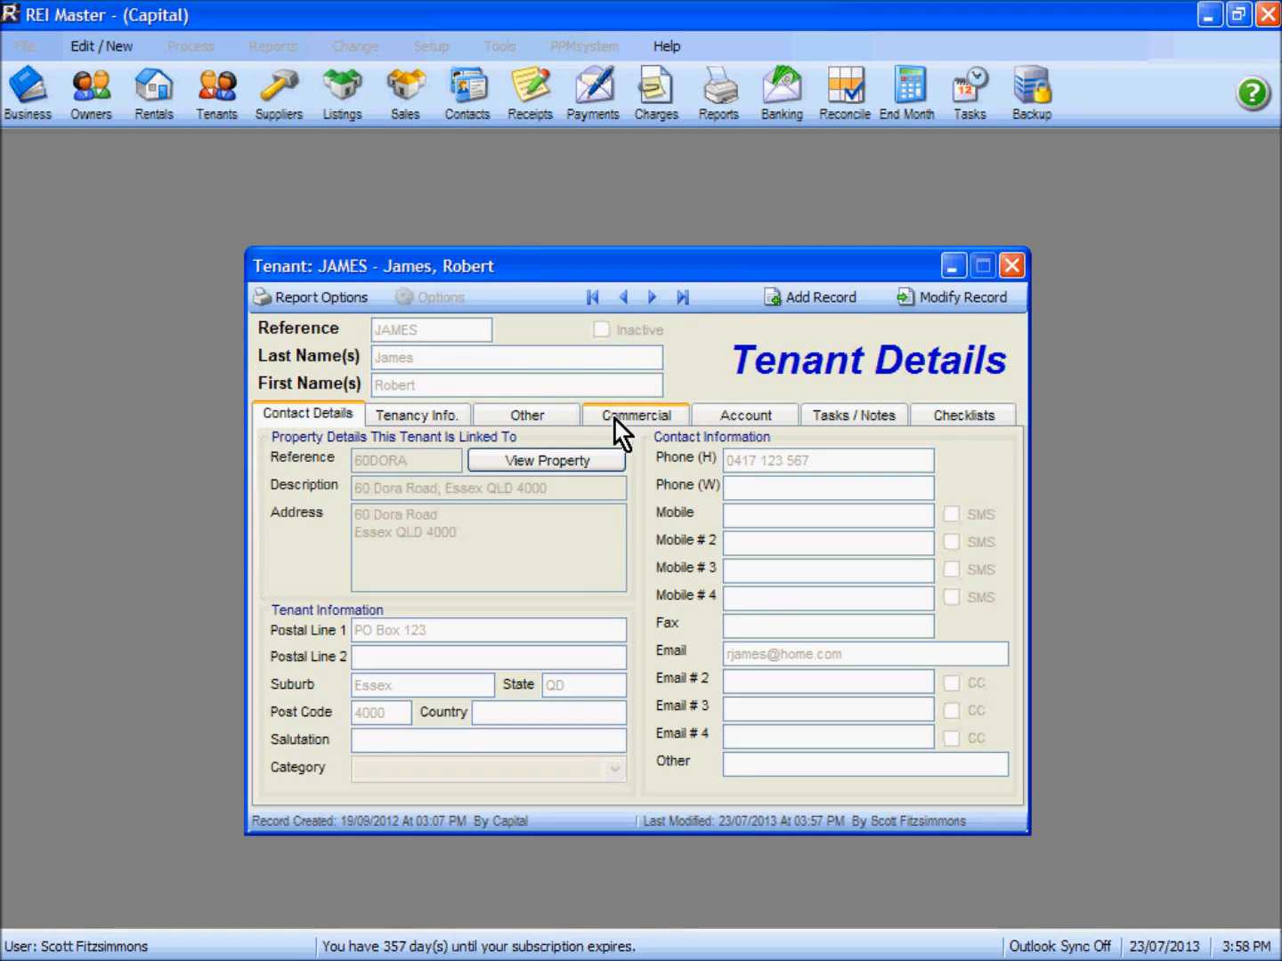
{"action": "left_click", "coordinate": [534, 416]}
{"action": "left_click", "coordinate": [547, 442]}
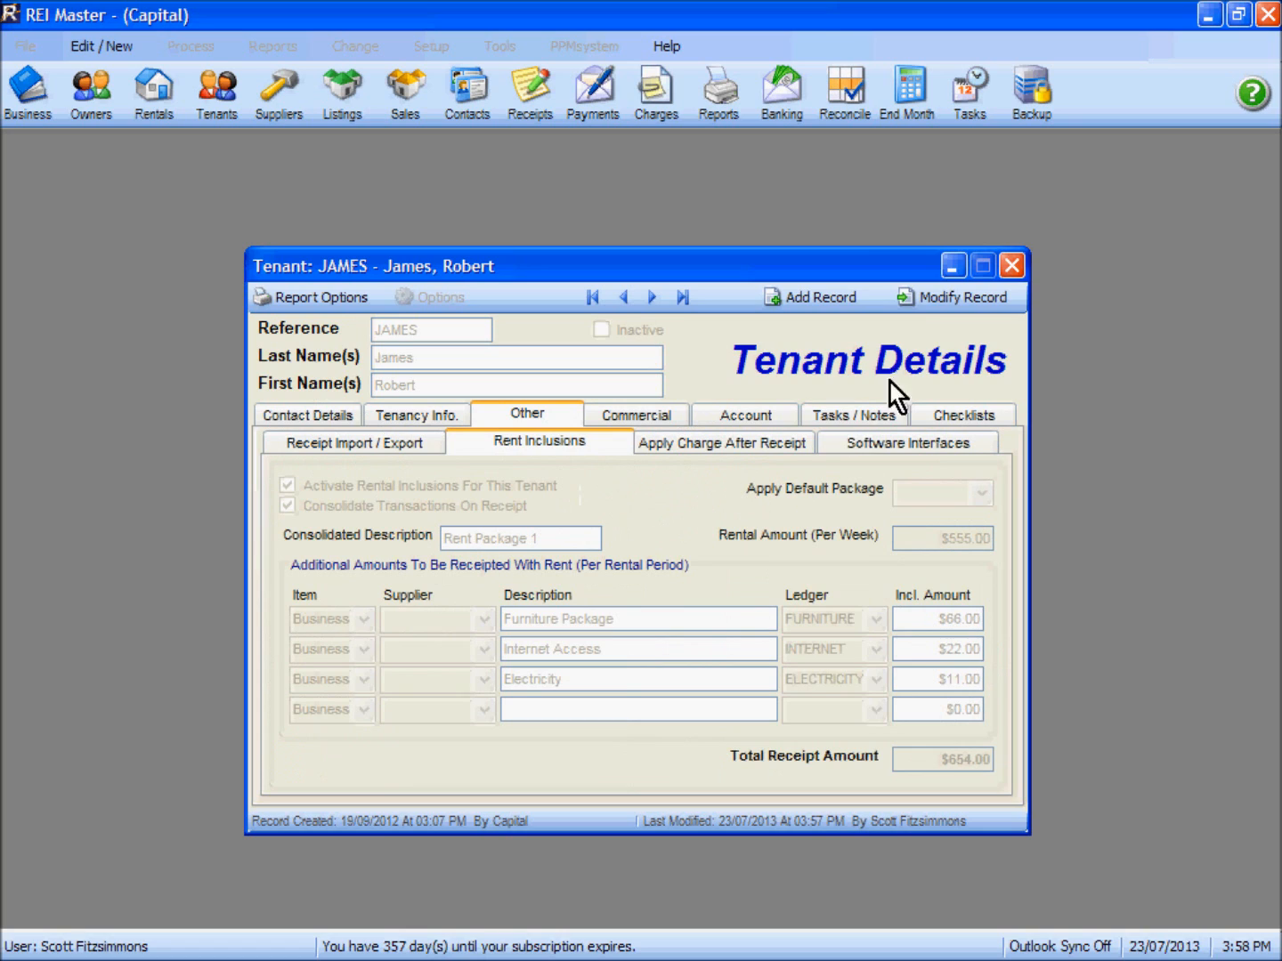
{"action": "left_click", "coordinate": [950, 302]}
{"action": "left_click", "coordinate": [283, 507]}
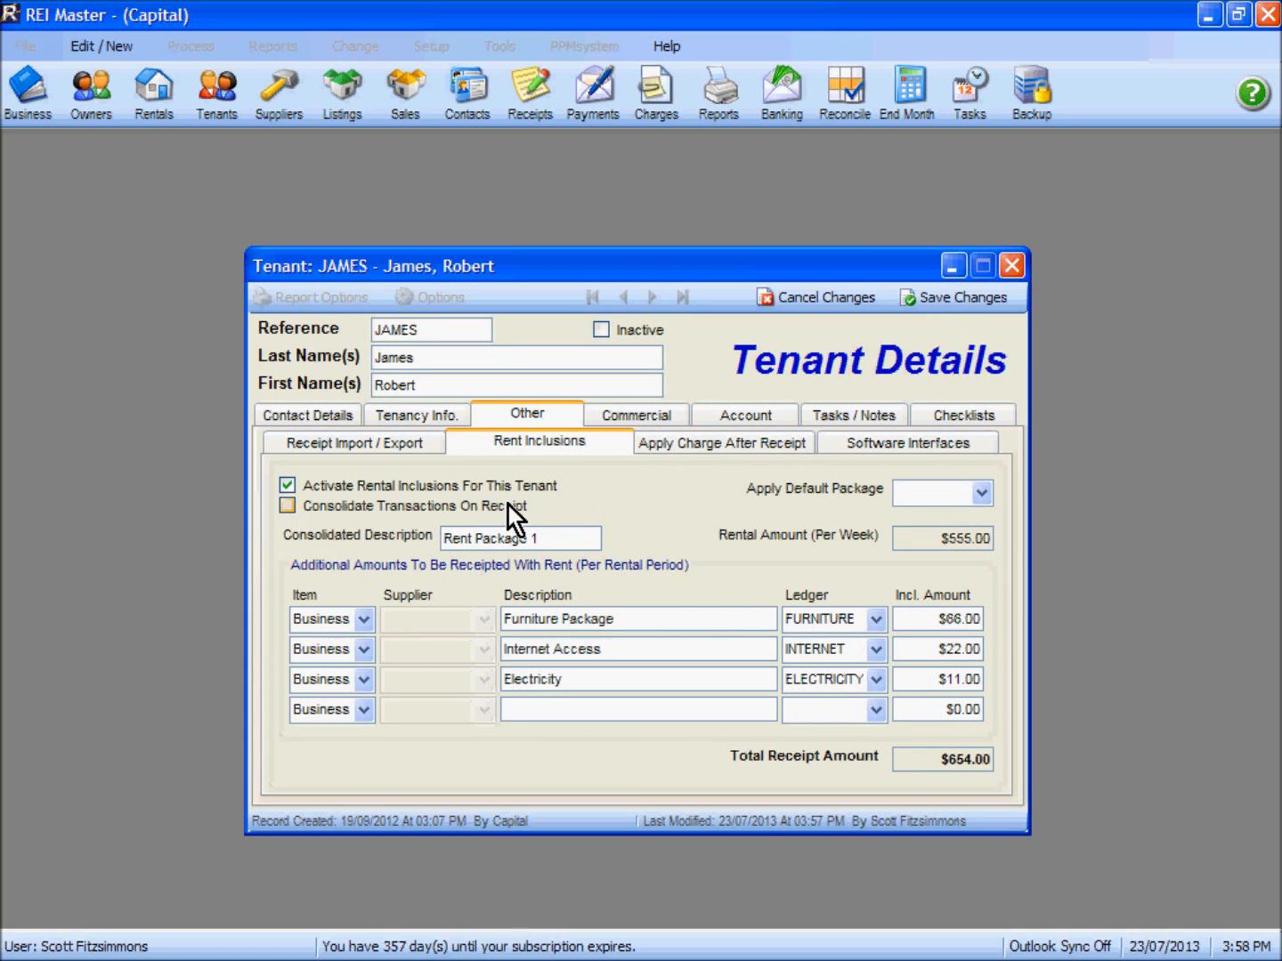
{"action": "left_click", "coordinate": [961, 300]}
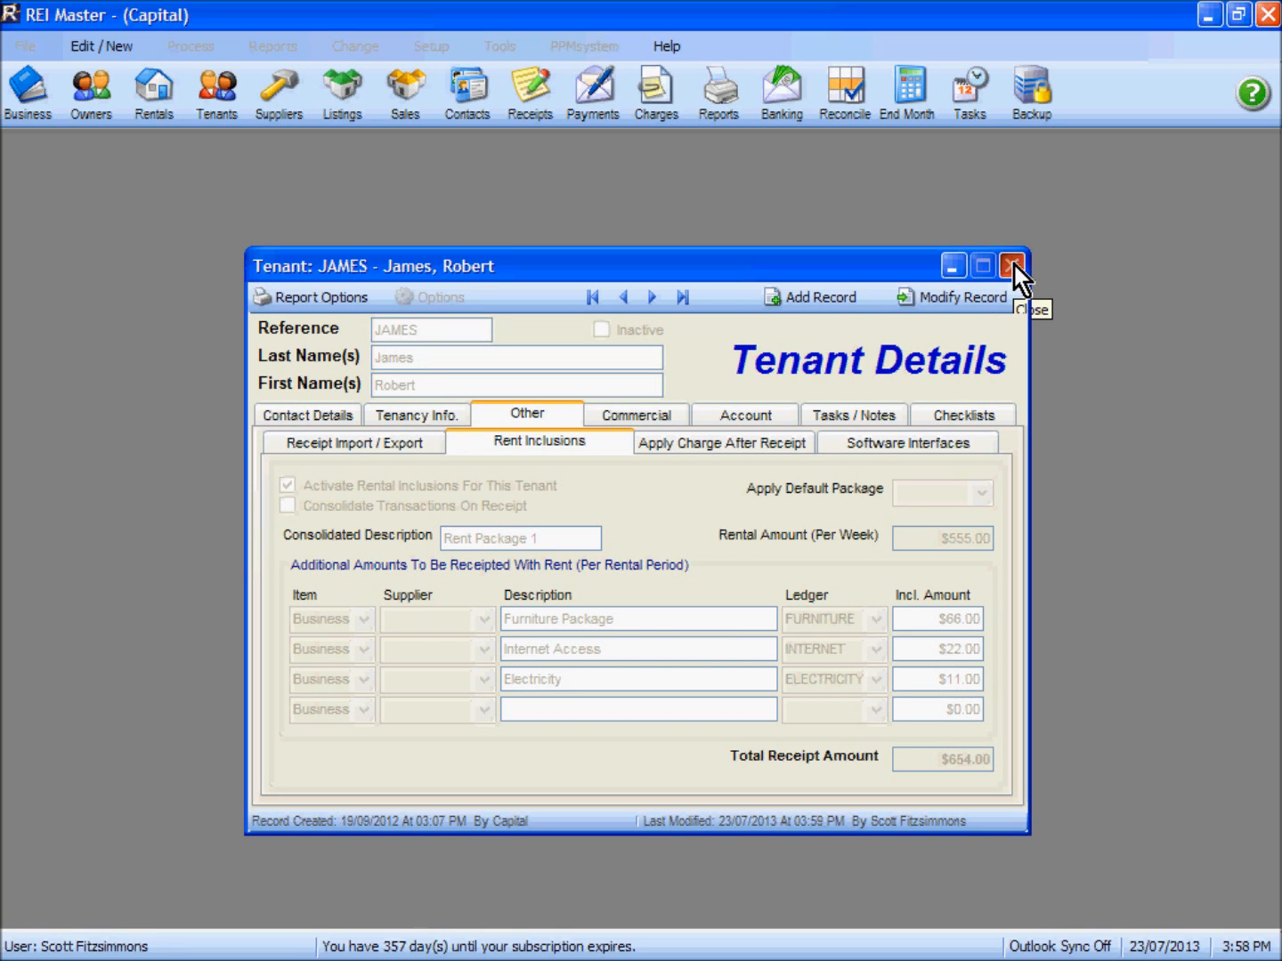
{"action": "left_click", "coordinate": [1014, 263]}
{"action": "left_click", "coordinate": [1227, 203]}
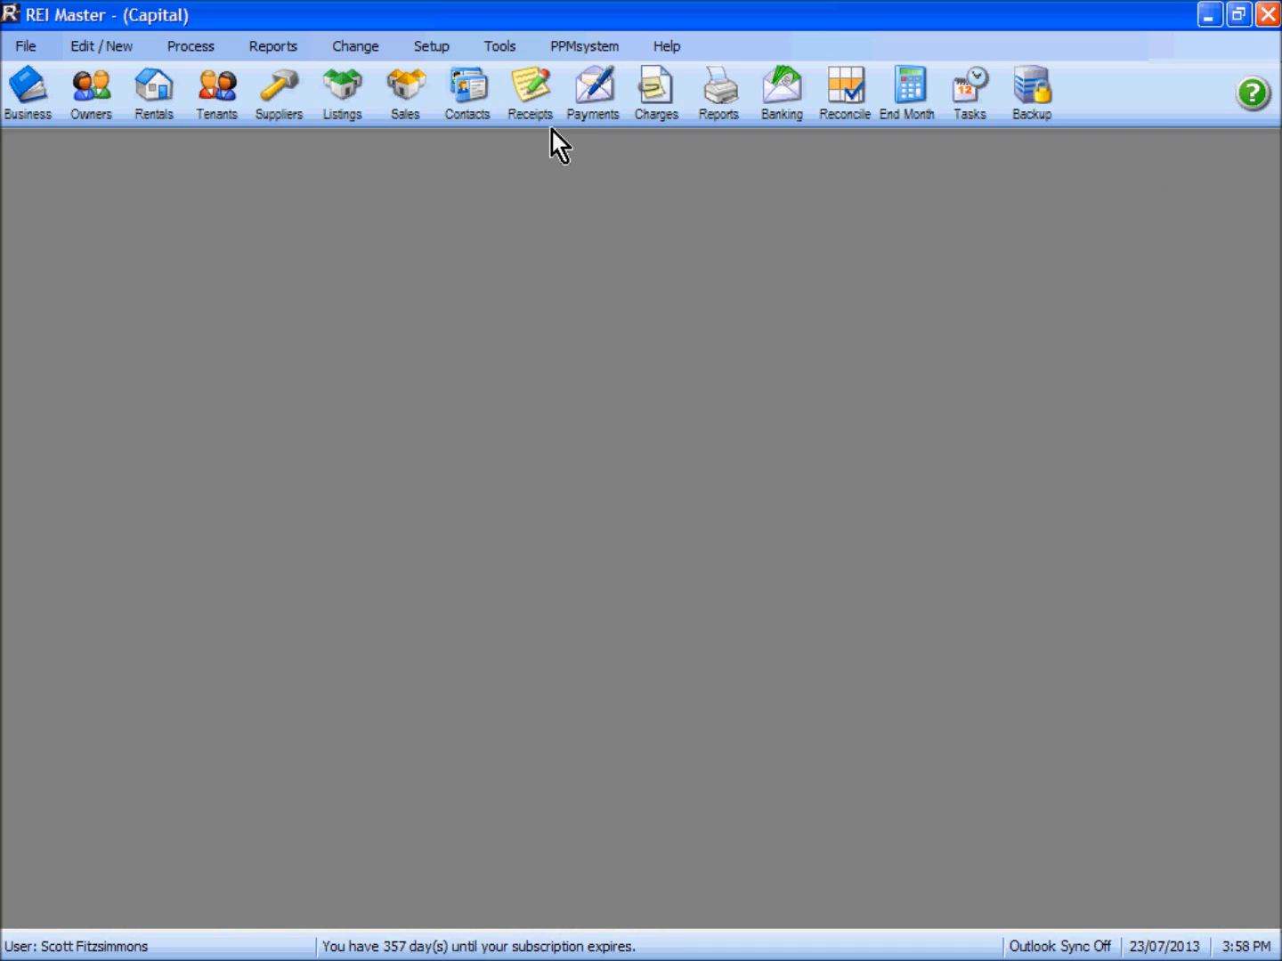
Start another receipt for the same tenant, adding a Rent item from 03/08/2013 to 09/08/2013
{"action": "left_click", "coordinate": [539, 108]}
{"action": "left_click", "coordinate": [404, 389]}
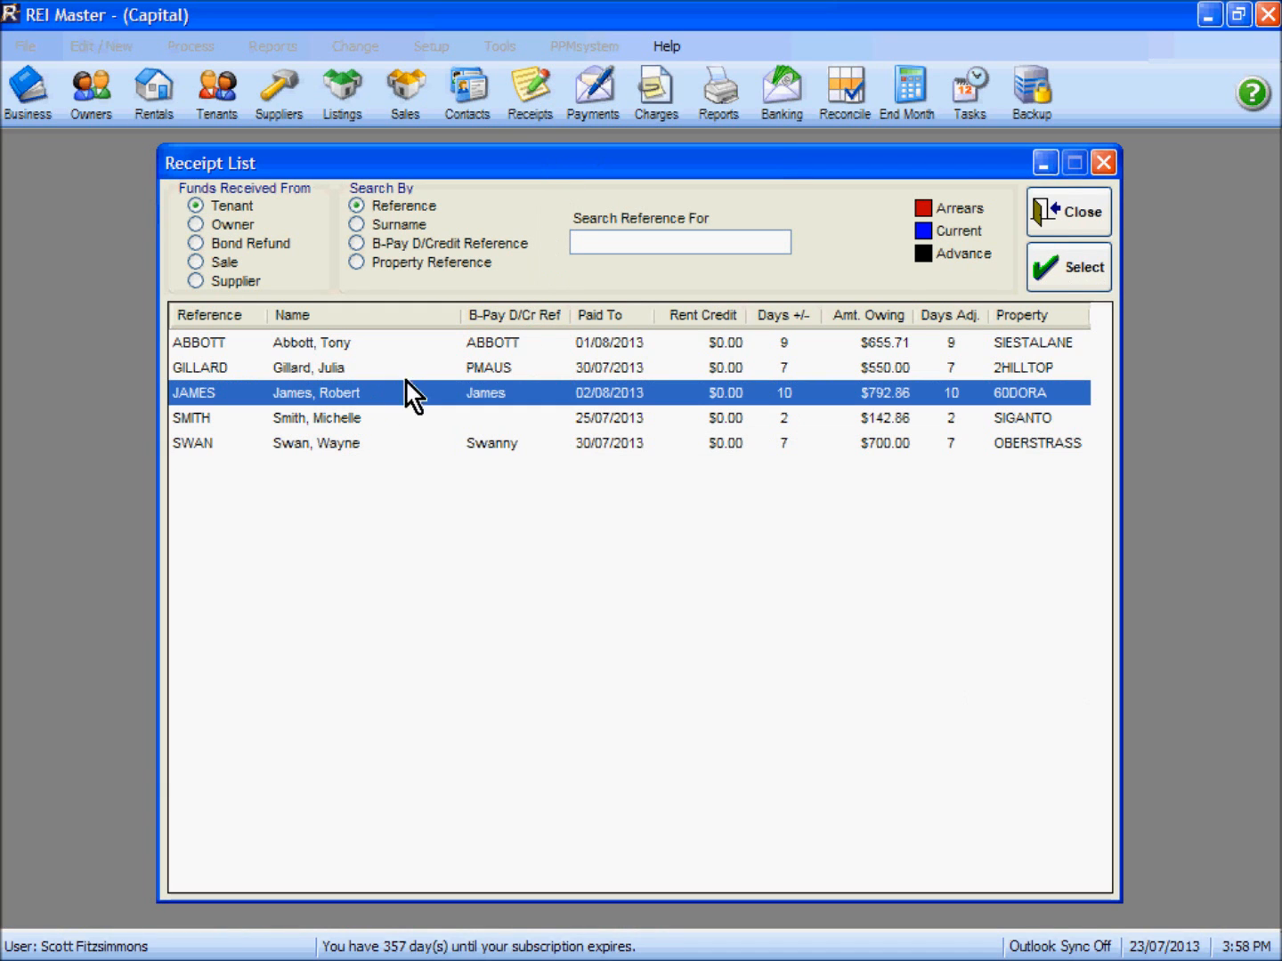
{"action": "left_click", "coordinate": [1074, 258]}
{"action": "left_click", "coordinate": [335, 533]}
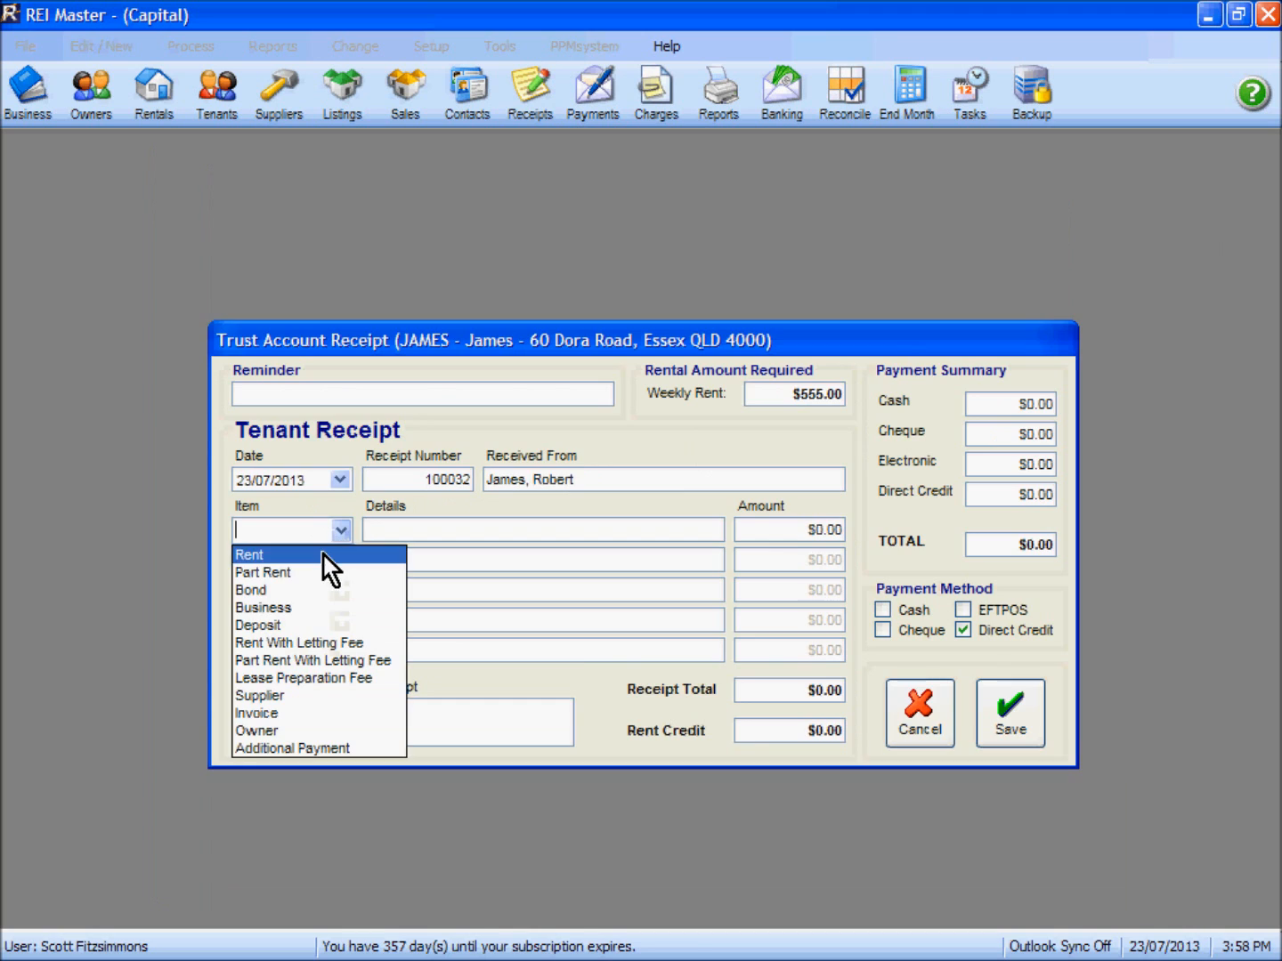
{"action": "left_click", "coordinate": [324, 556]}
{"action": "left_click", "coordinate": [613, 443]}
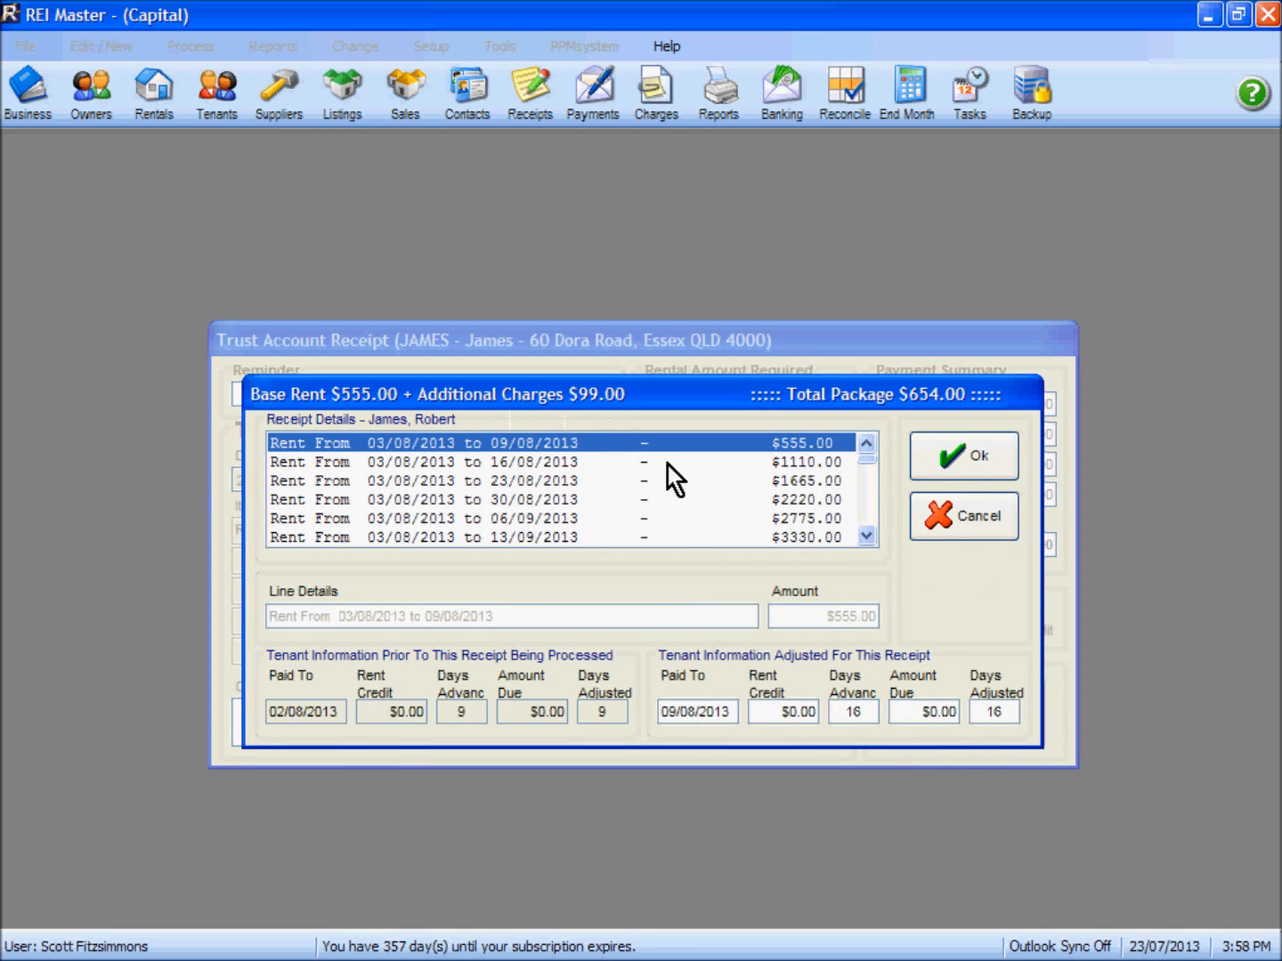
{"action": "left_click", "coordinate": [955, 467]}
Save this unconsolidated receipt as a direct credit, view its report, and close the report and receipt list
{"action": "left_click", "coordinate": [998, 703]}
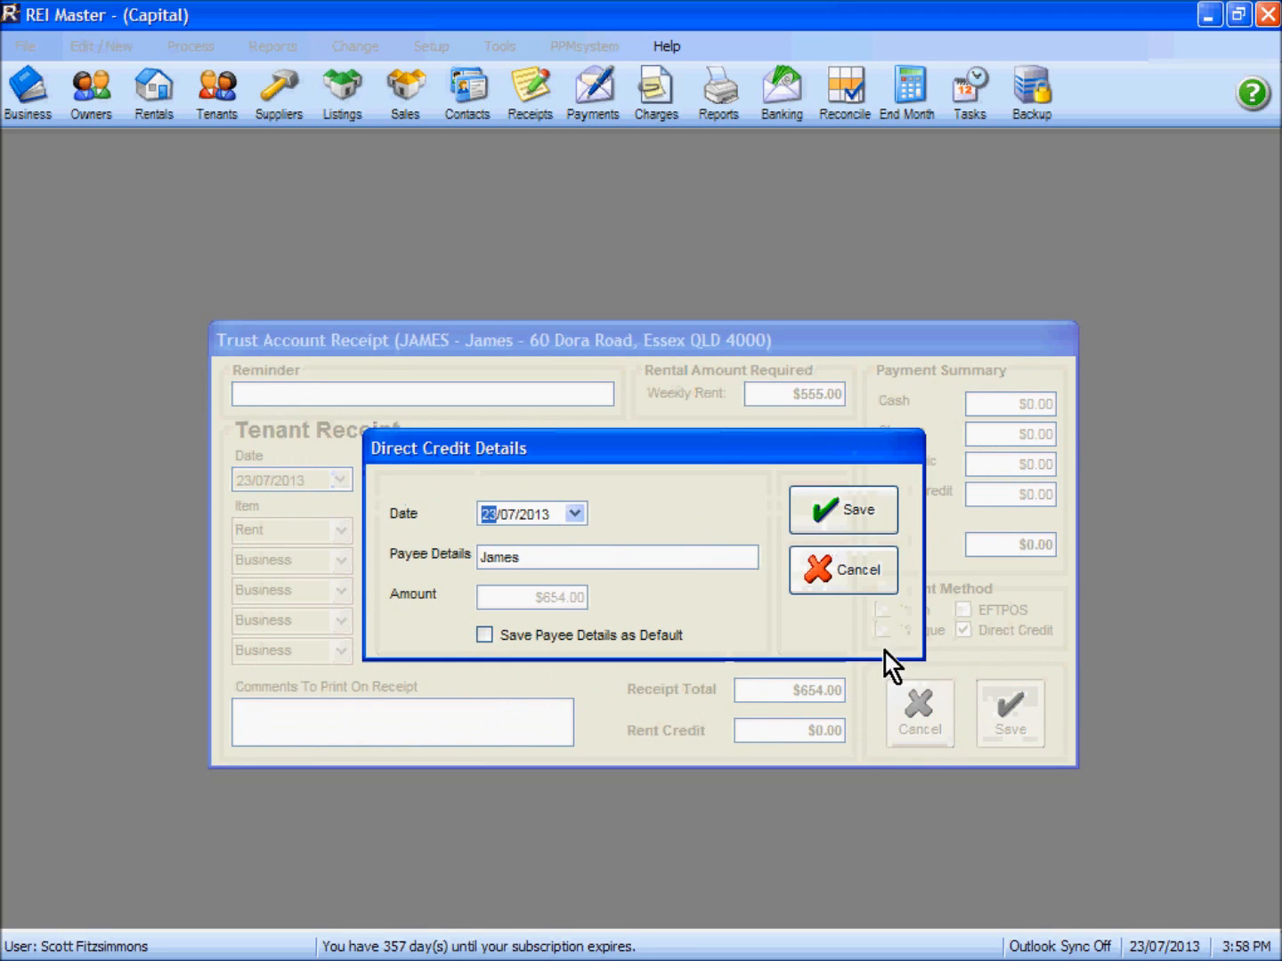
{"action": "left_click", "coordinate": [822, 508]}
{"action": "left_click", "coordinate": [1052, 447]}
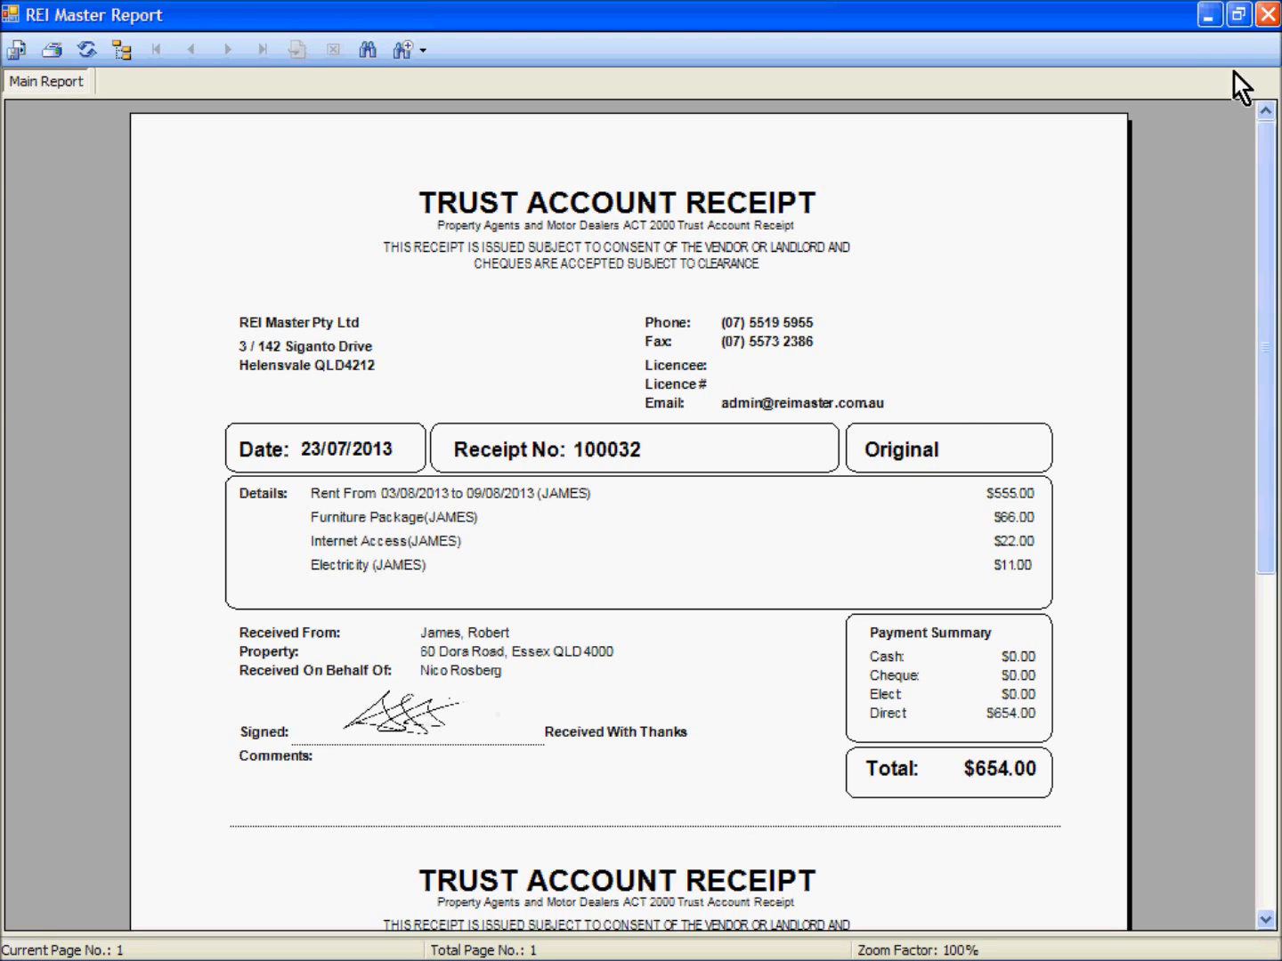
{"action": "left_click", "coordinate": [1264, 15]}
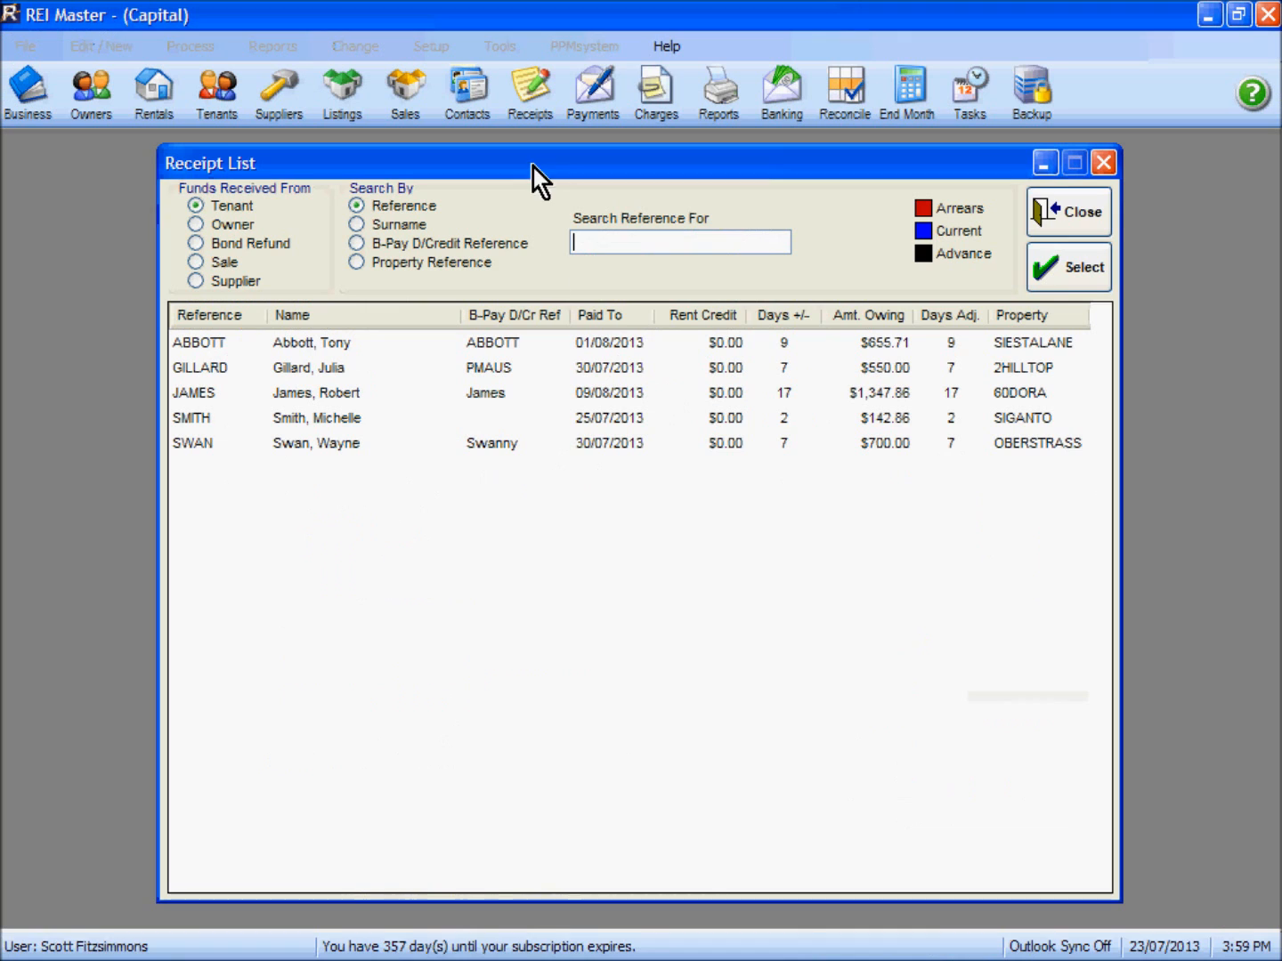
{"action": "left_click", "coordinate": [1061, 218]}
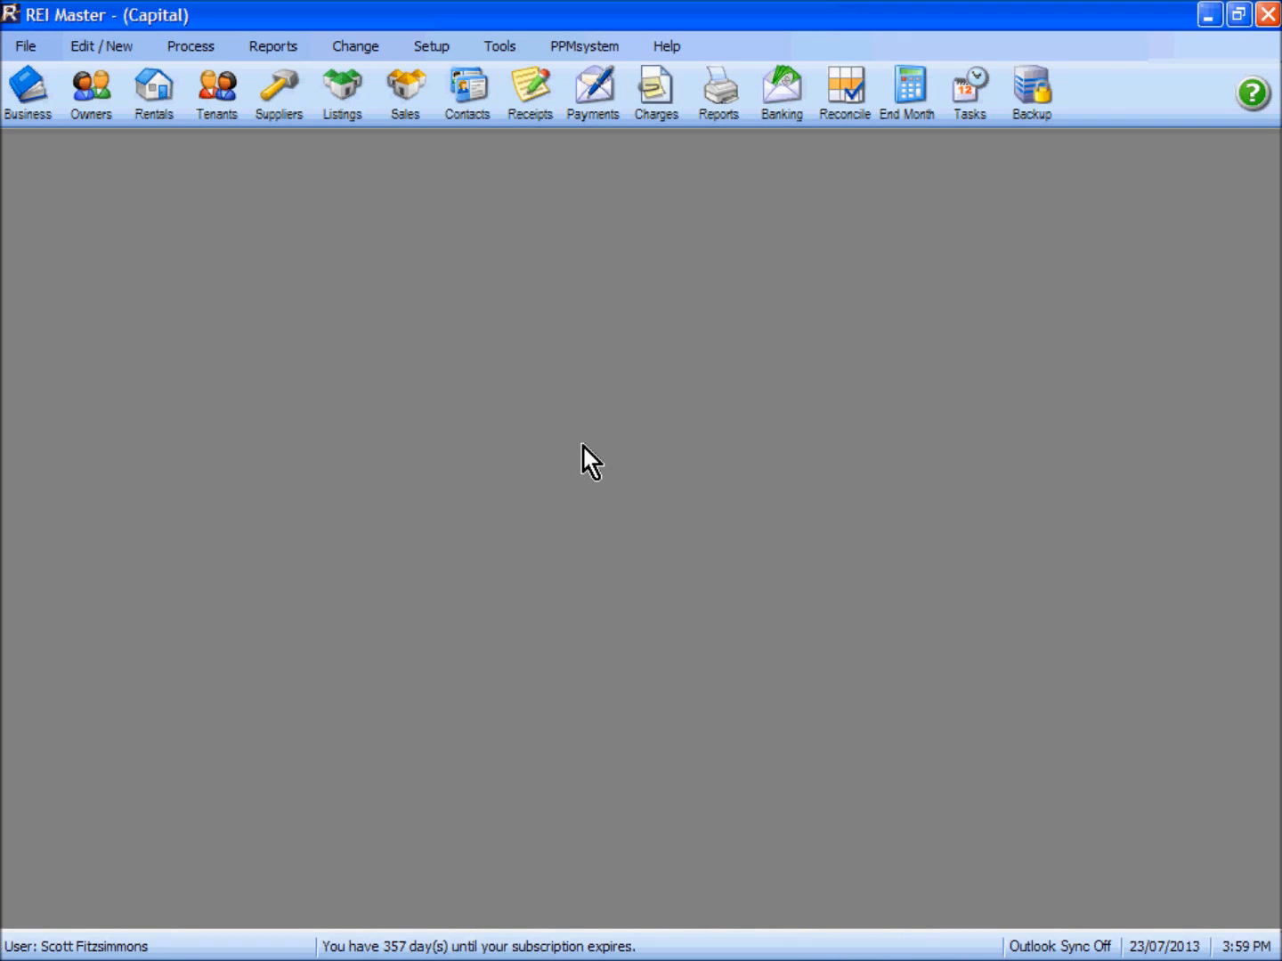